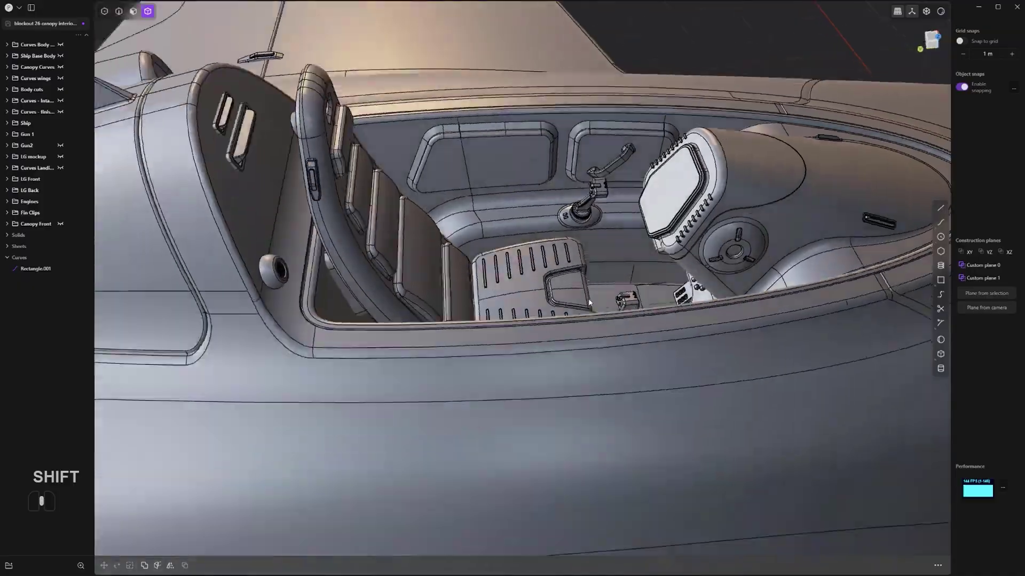
Examine the finished spaceship model and its imported copy in Blender from several sides
middle_click_drag(533, 296, 640, 295, "shift")
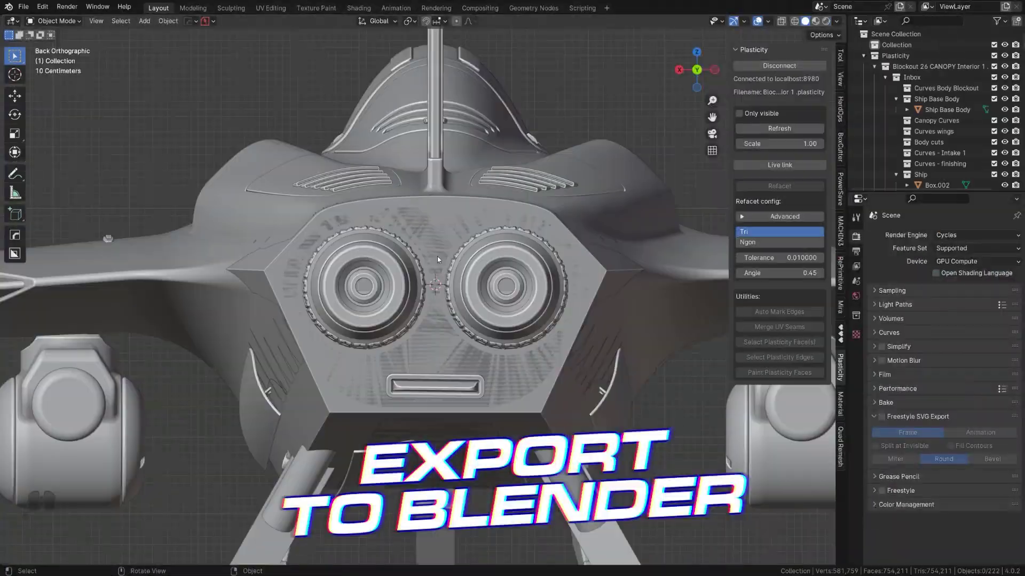
scroll(437, 260, "down", 6)
middle_click_drag(411, 272, 458, 277, "alt")
scroll(457, 277, "down", 2)
middle_click_drag(373, 280, 558, 264, "shift")
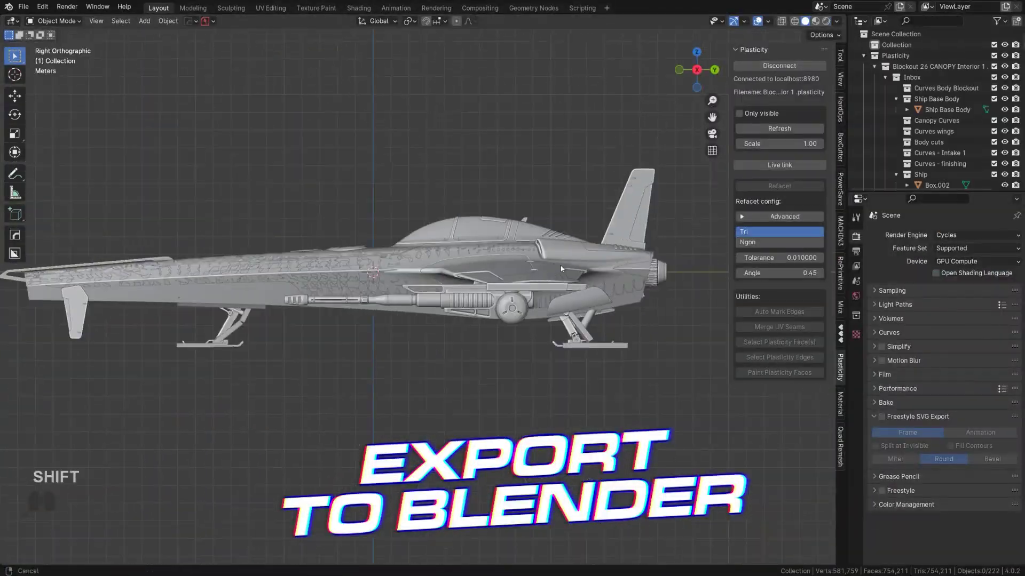
scroll(513, 262, "up", 2)
middle_click_drag(464, 261, 537, 270, "shift")
scroll(537, 270, "down", 4)
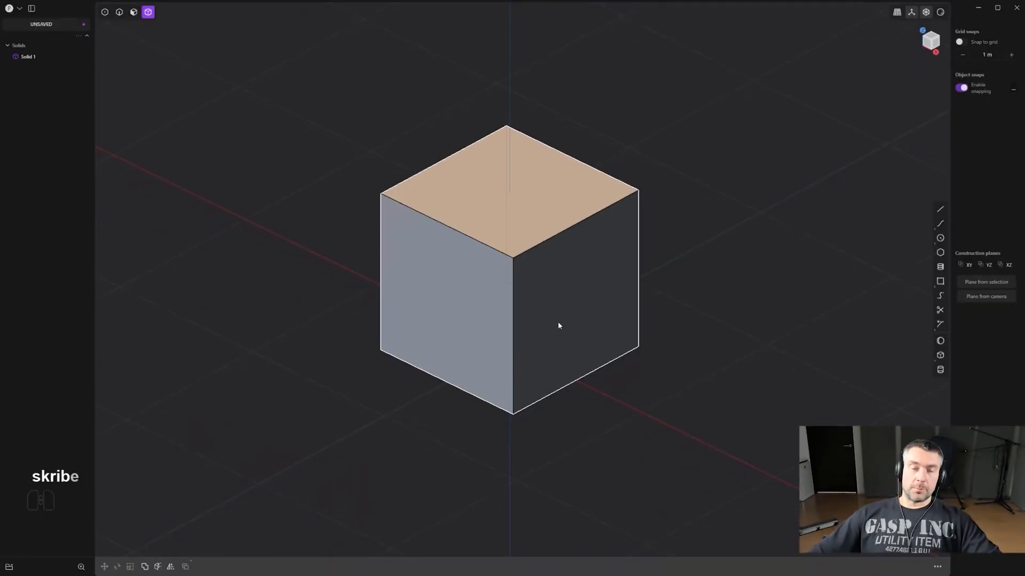
middle_click_drag(610, 299, 571, 299, "shift")
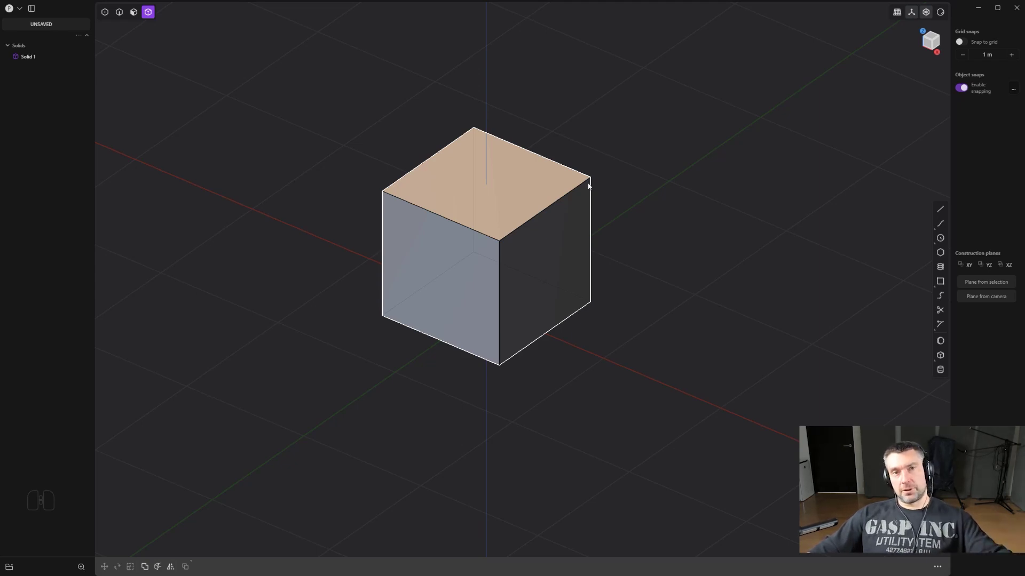
middle_click_drag(481, 206, 516, 231)
middle_click_drag(608, 216, 539, 161, "shift")
middle_click_drag(540, 181, 516, 193)
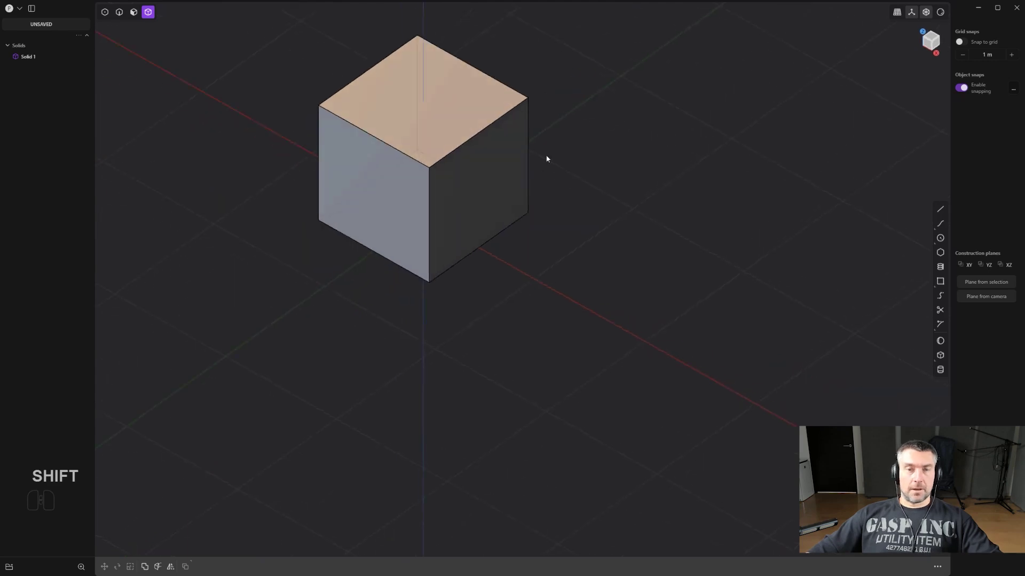
middle_click_drag(545, 159, 534, 202, "shift")
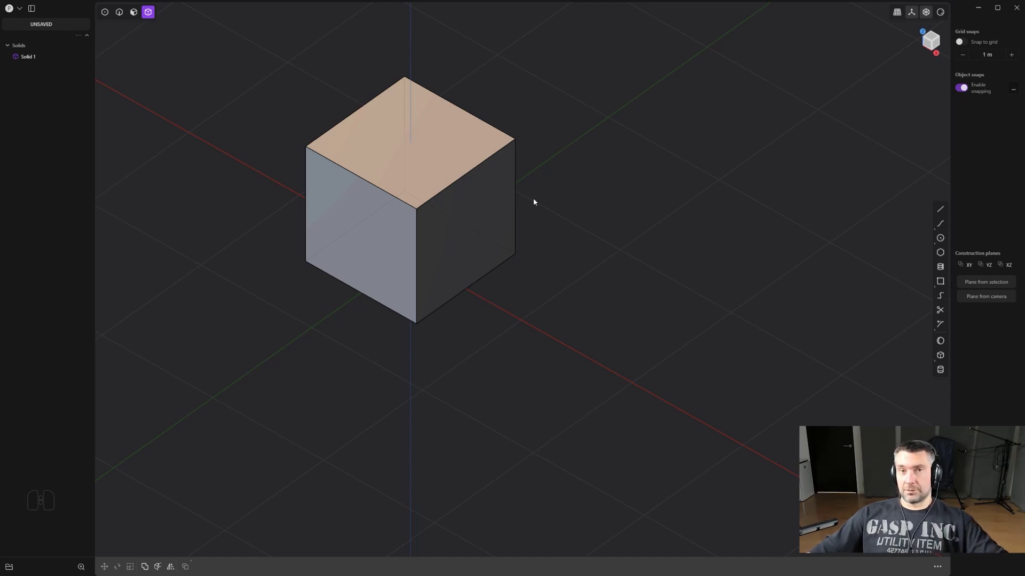
middle_click_drag(491, 226, 536, 166, "shift")
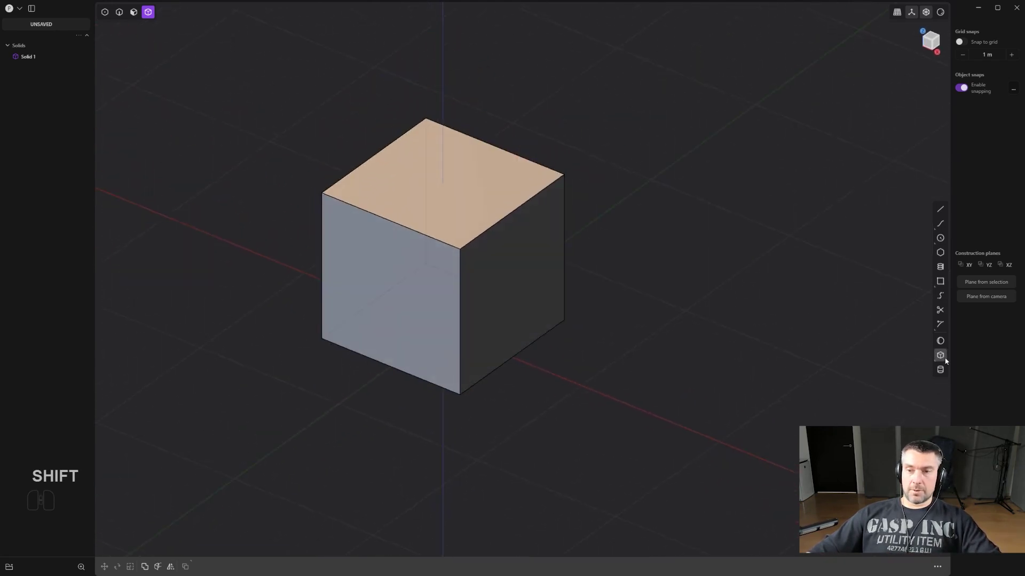
Cut a notch about 0.6 m square through the cube's full height with the Box tool, and undo the cut
left_click(516, 176)
left_click(533, 259)
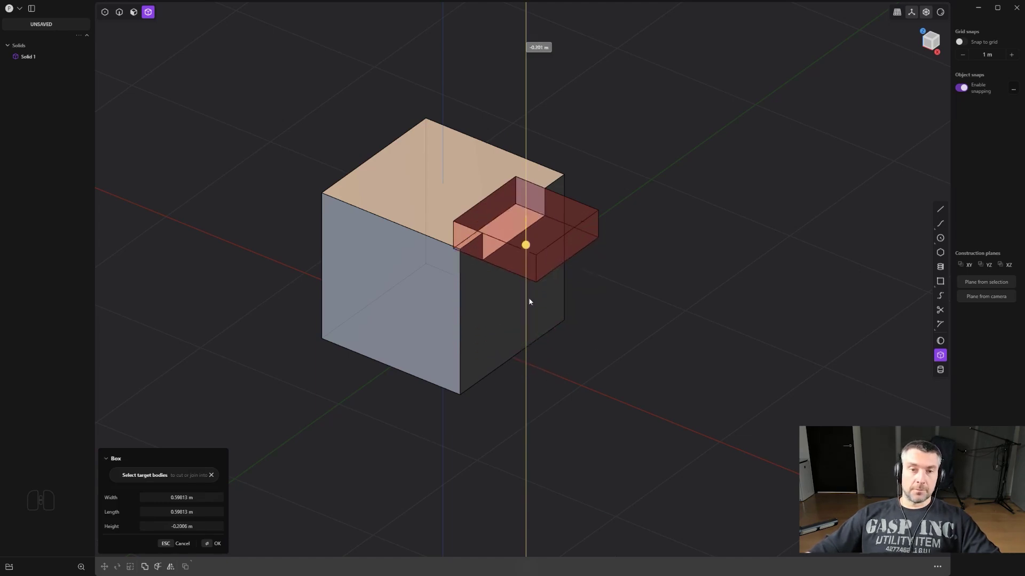
left_click(503, 420)
right_click(513, 416)
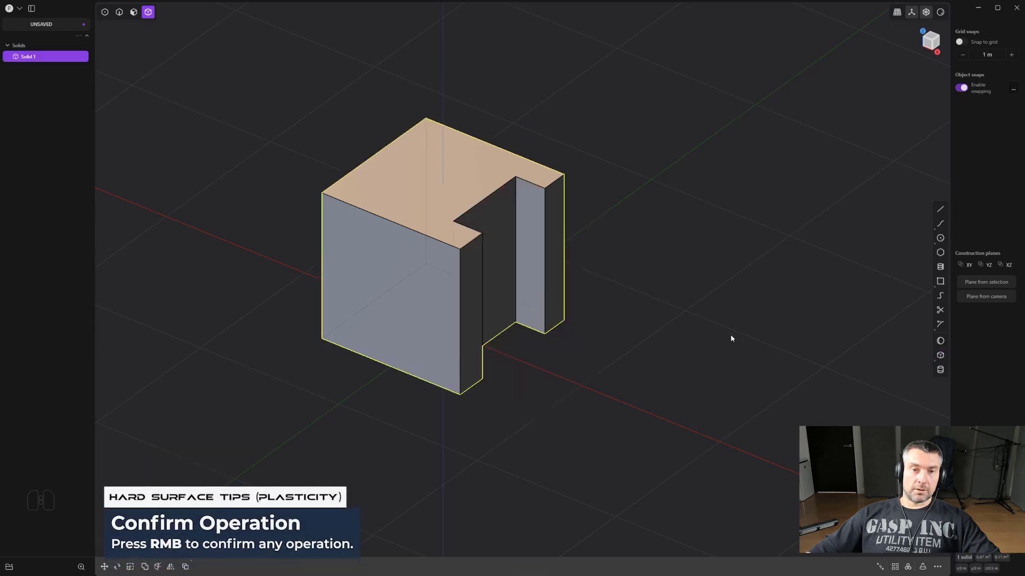
mouse_move(651, 307)
middle_mouse_down()
mouse_move(585, 318)
mouse_move(661, 316)
mouse_move(670, 325)
mouse_move(642, 312)
middle_mouse_up()
key("ctrl+z")
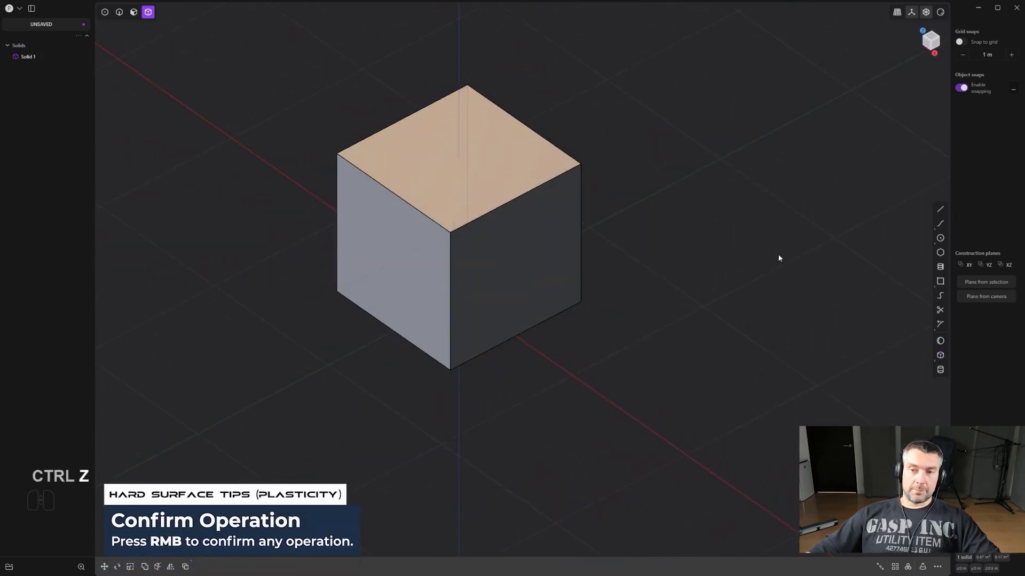
Cut a box about 0.65 by 0.71 m through the cube's side, keeping the cutter, and start moving the cutter solid
middle_click_drag(777, 254, 971, 326)
left_click(941, 355)
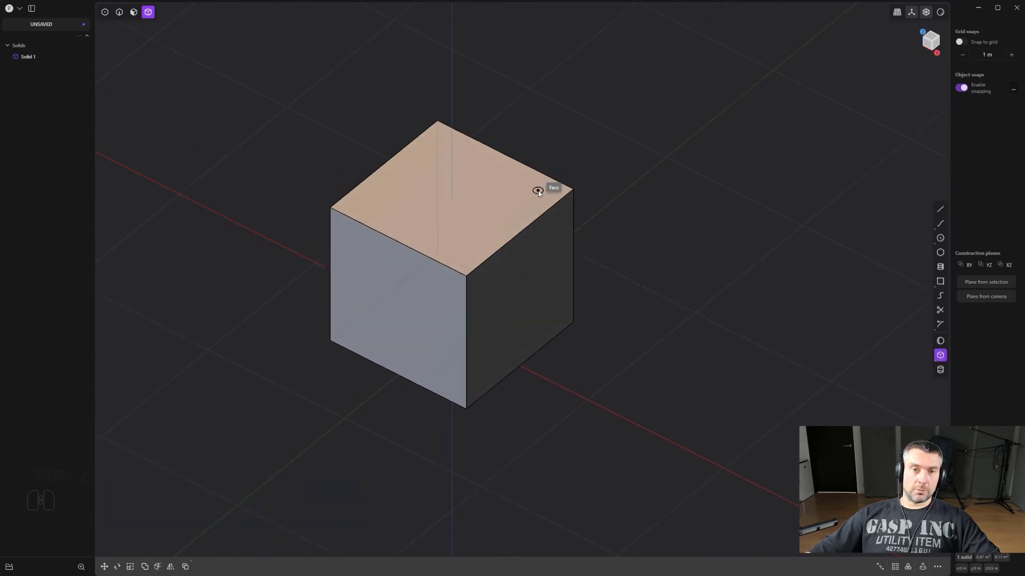
left_click(529, 186)
left_click(542, 293)
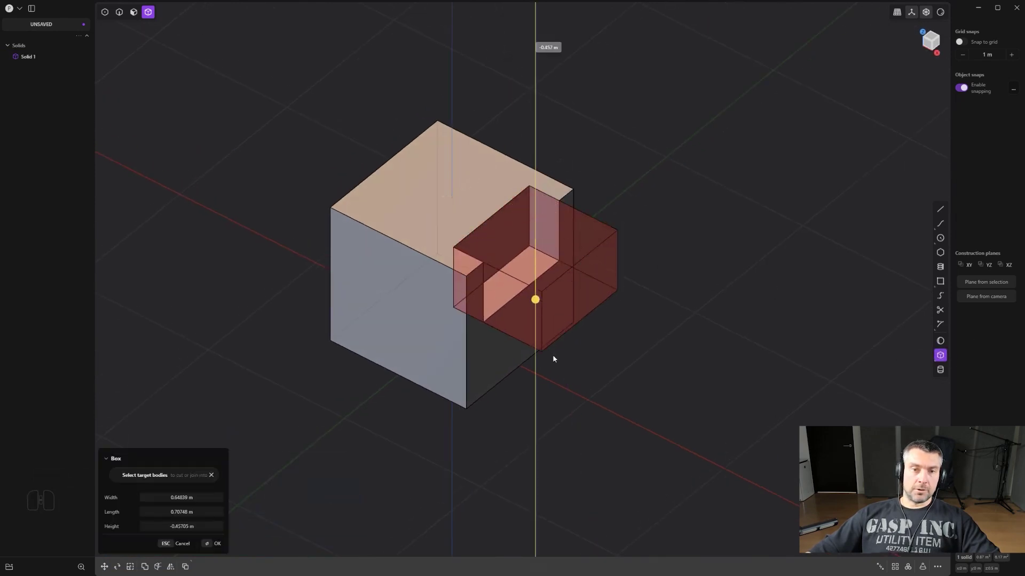
key("t")
left_click(576, 439)
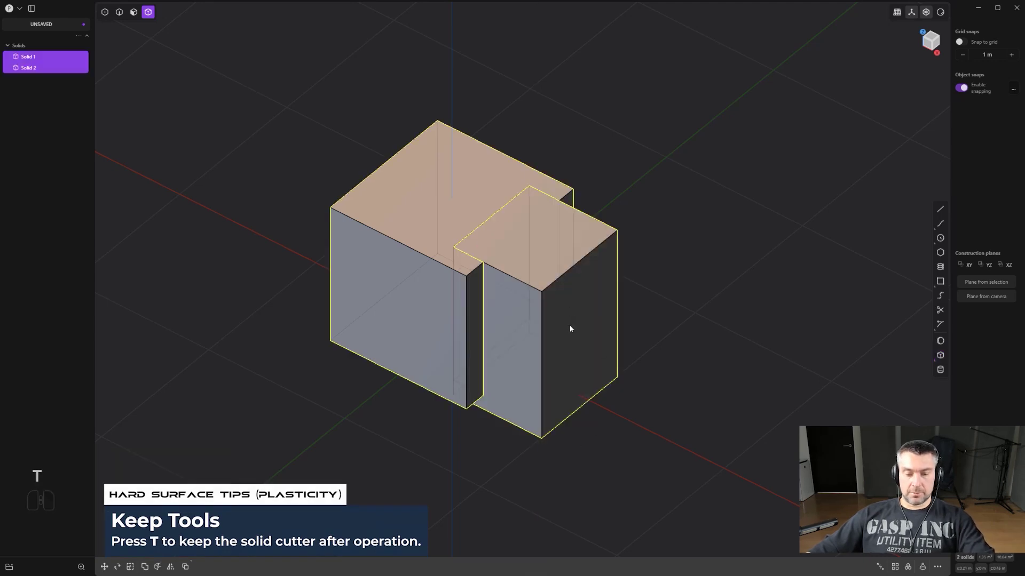
left_click(558, 302)
key("g")
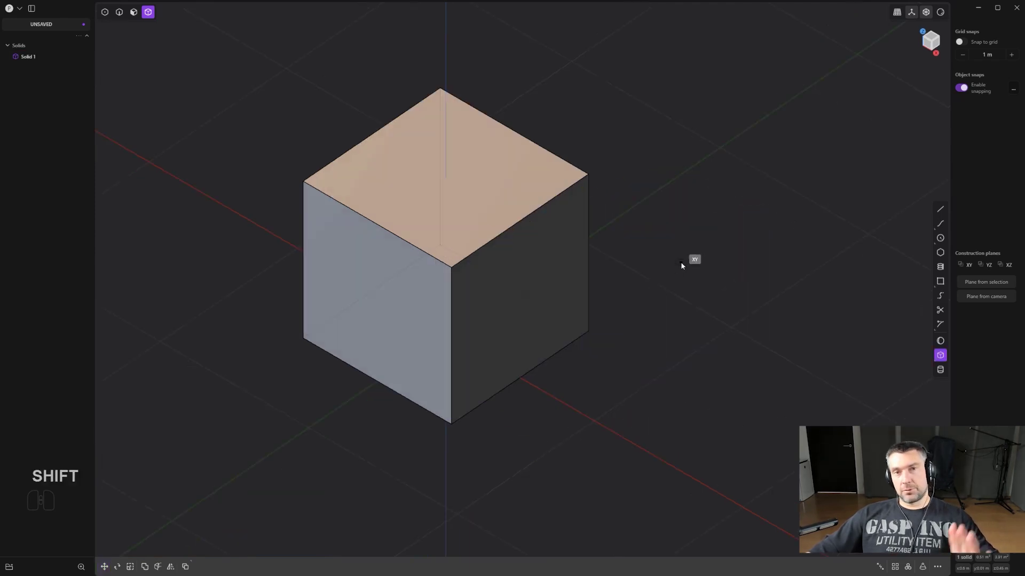
Slice the cube with a box about 0.64 m square and 1.06 m deep from its top face, after trying union, intersect and difference
left_click(545, 176)
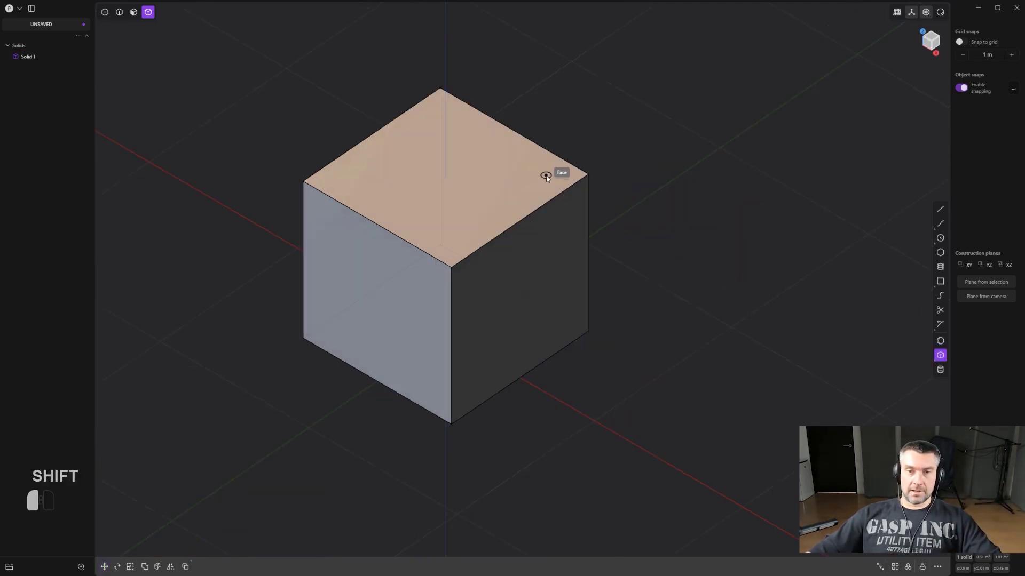
left_click(550, 289)
key("q")
key("shift+e")
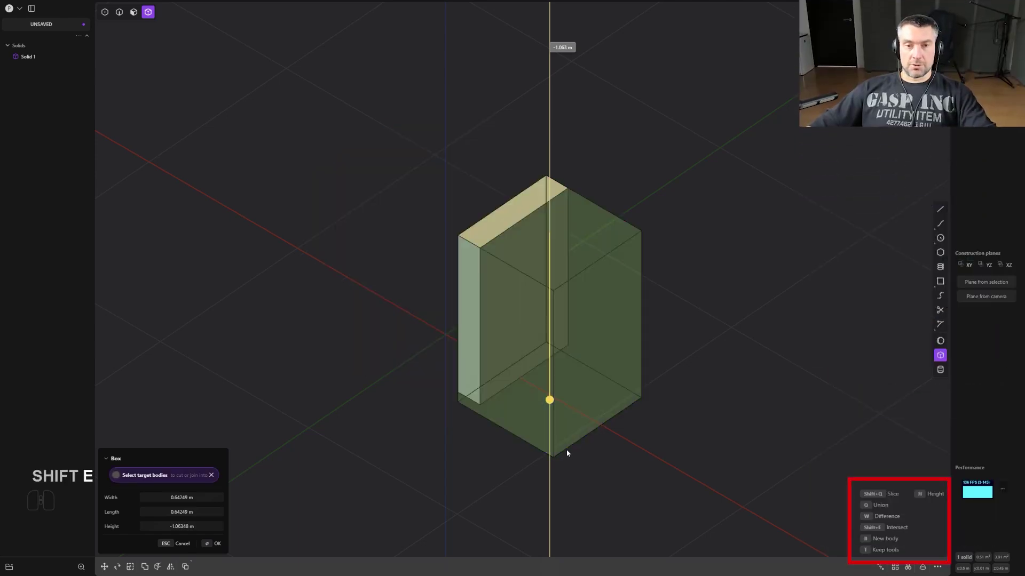
key("w")
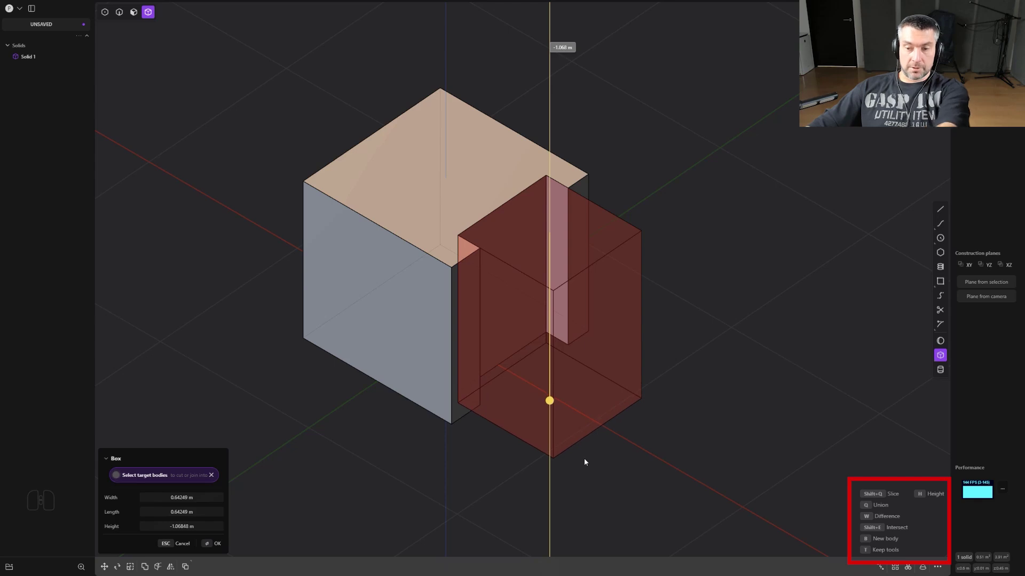
key("shift+q")
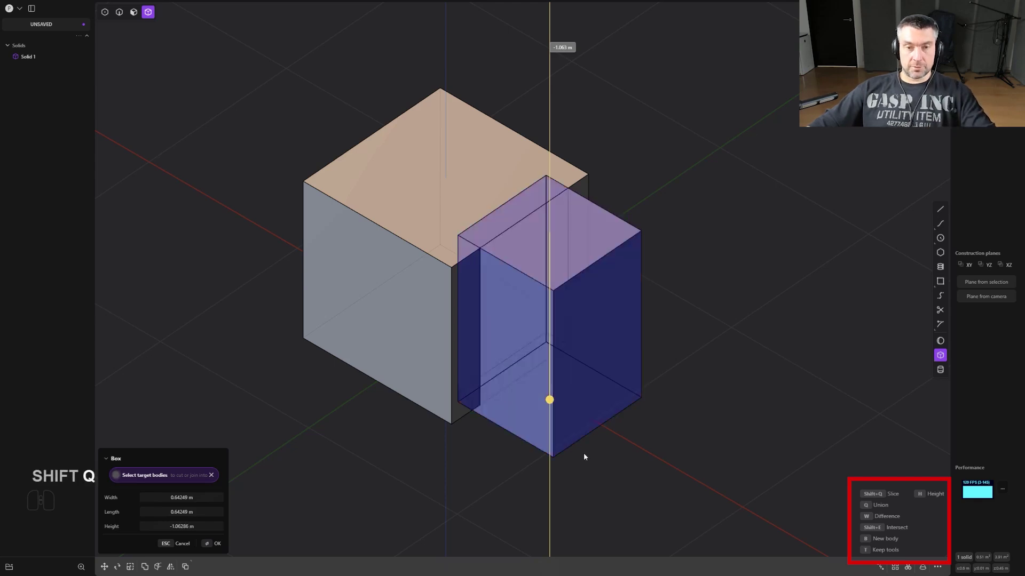
left_click(604, 478)
key("Return")
Delete the part of the slicing box that protrudes outside the cube
middle_click_drag(696, 277, 722, 221)
left_click(722, 221)
key("4")
left_click(591, 316)
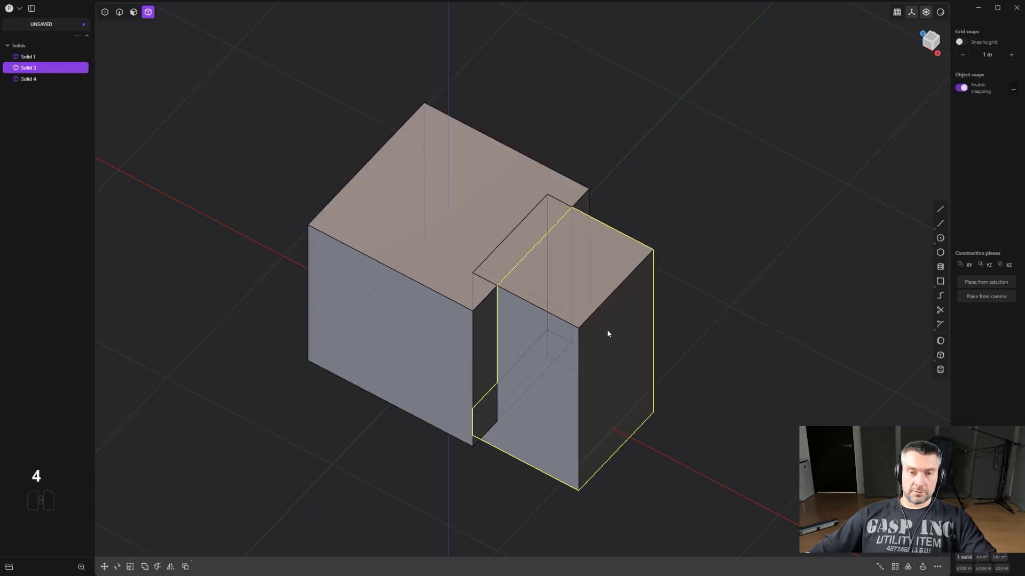
key("x")
middle_click_drag(607, 332, 524, 258)
middle_click_drag(522, 219, 613, 251)
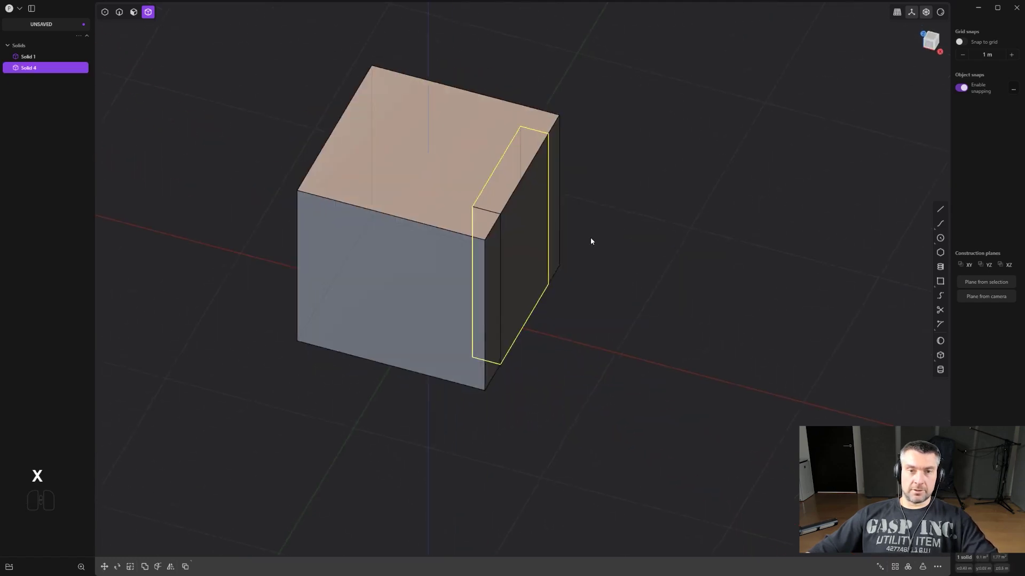
Delete the sliced piece sitting in the cube's notch
left_click(471, 158)
middle_click_drag(593, 206, 549, 243, "shift")
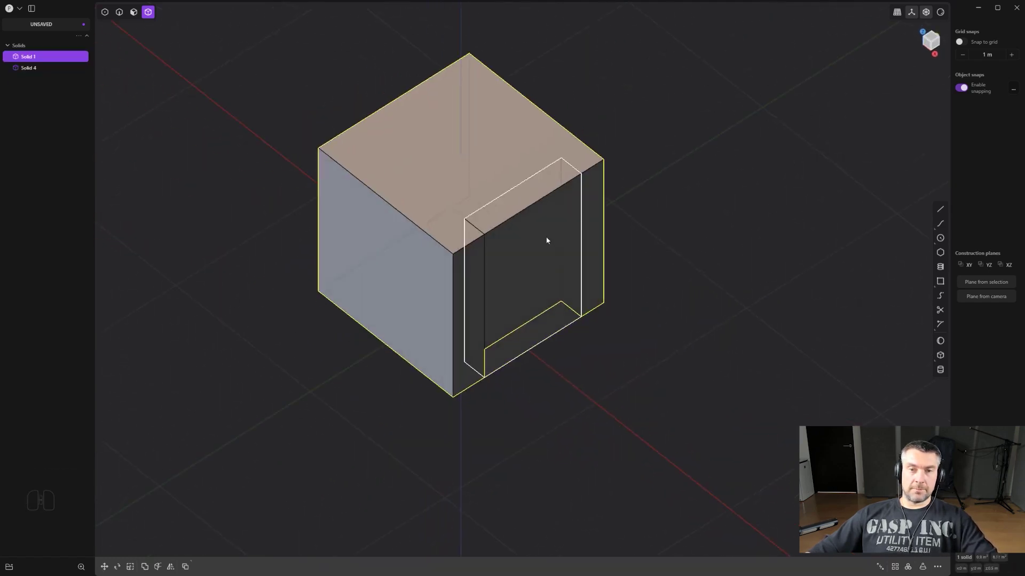
left_click(534, 220)
key("z")
key("x")
Draw a rectangle larger than the cube beside it in the left view on the YZ plane
middle_click_drag(544, 277, 644, 213, "alt")
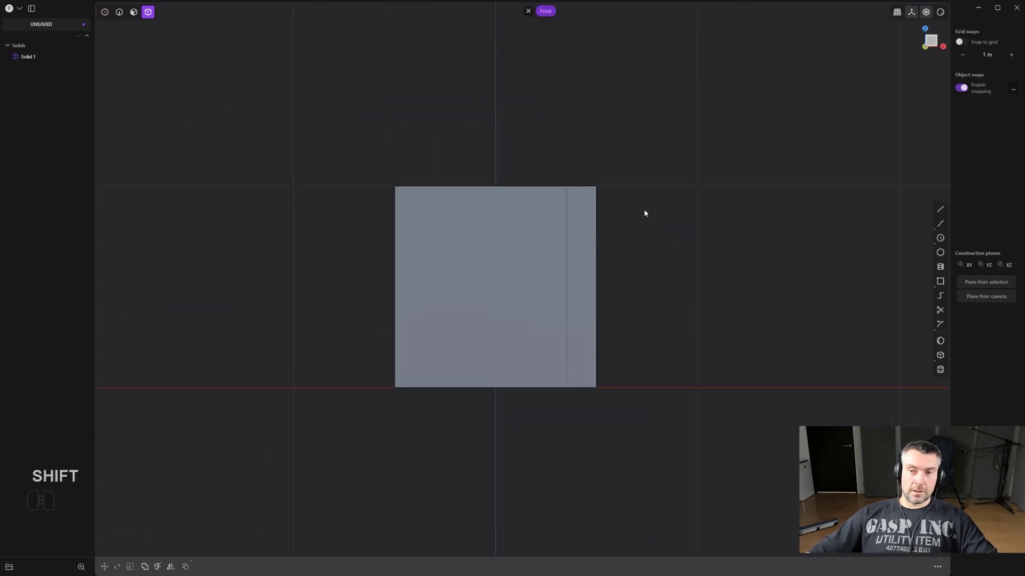
middle_click_drag(714, 249, 739, 334, "alt")
middle_click_drag(697, 279, 638, 287, "shift")
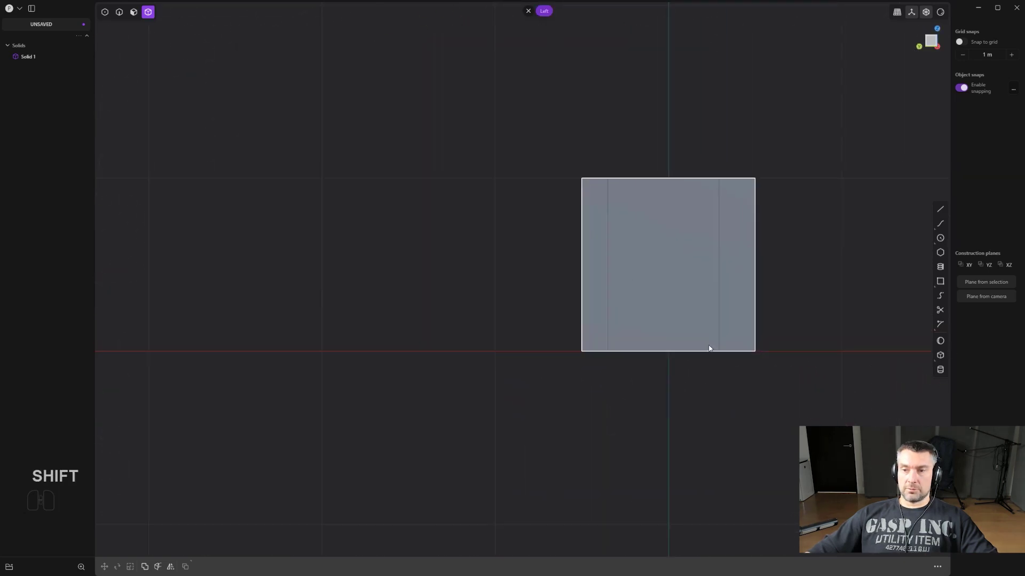
middle_click_drag(739, 349, 537, 355, "shift")
left_click(940, 281)
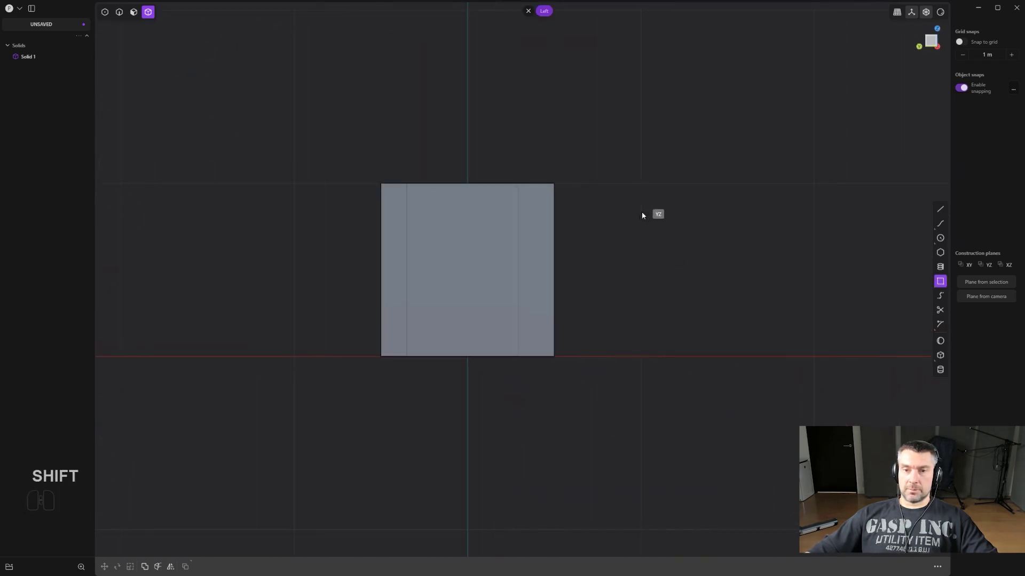
left_click(629, 154)
left_click(848, 408)
key("ctrl+z")
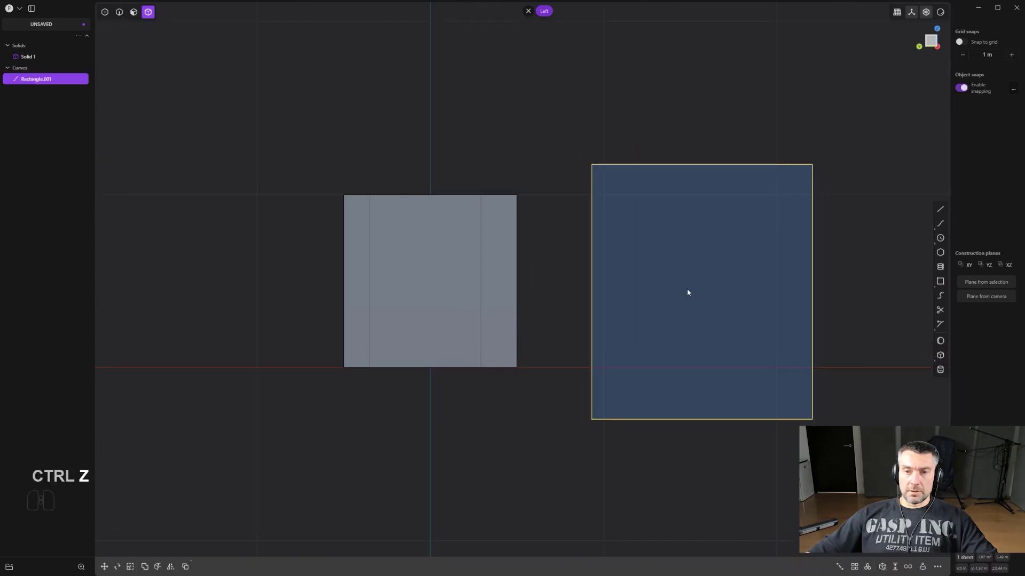
Fill the rectangle with a sheet using Patch hole and delete the source rectangle curve
left_click(883, 567)
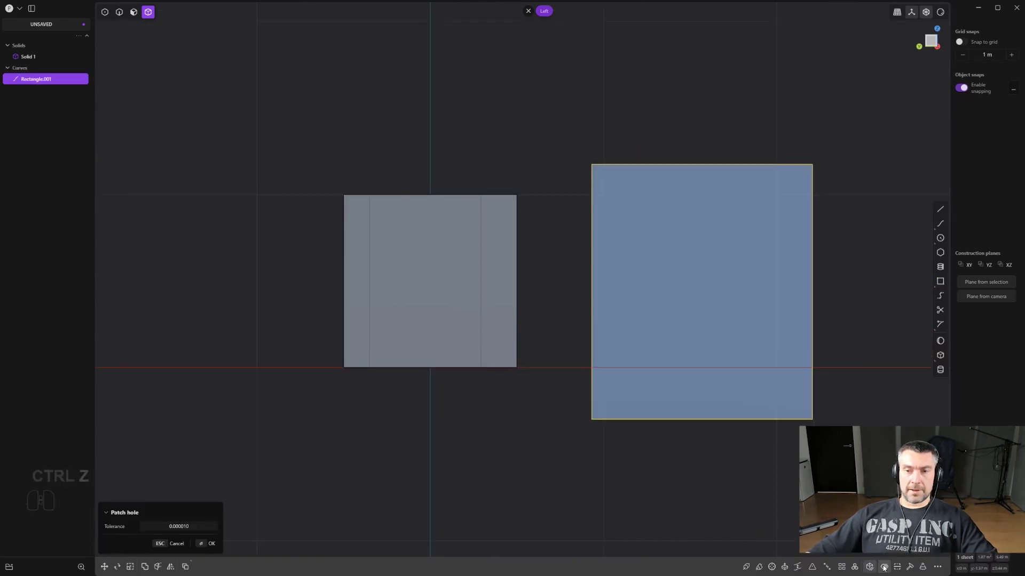
key("Return")
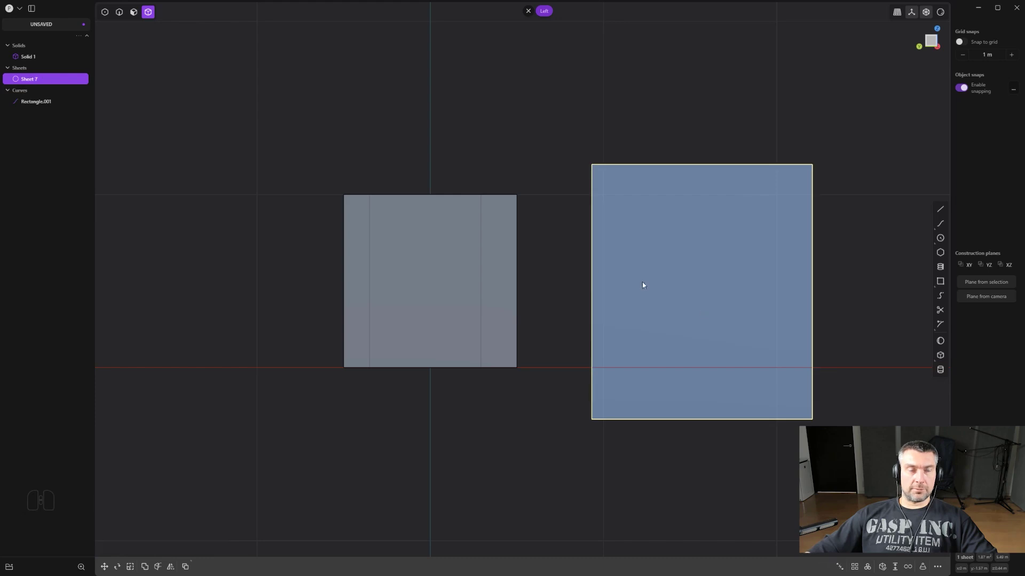
left_click(483, 112)
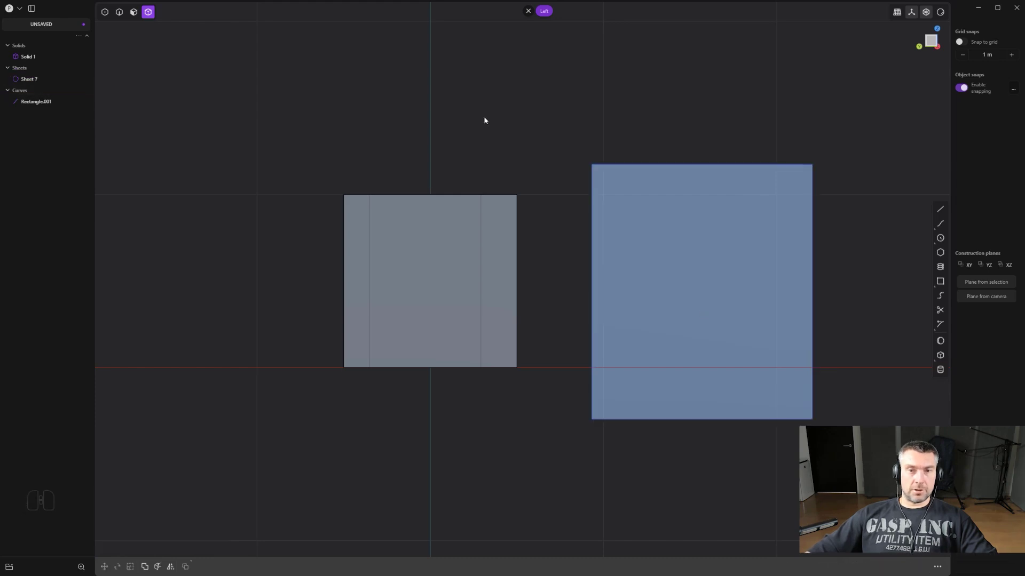
key("2")
left_click(658, 167)
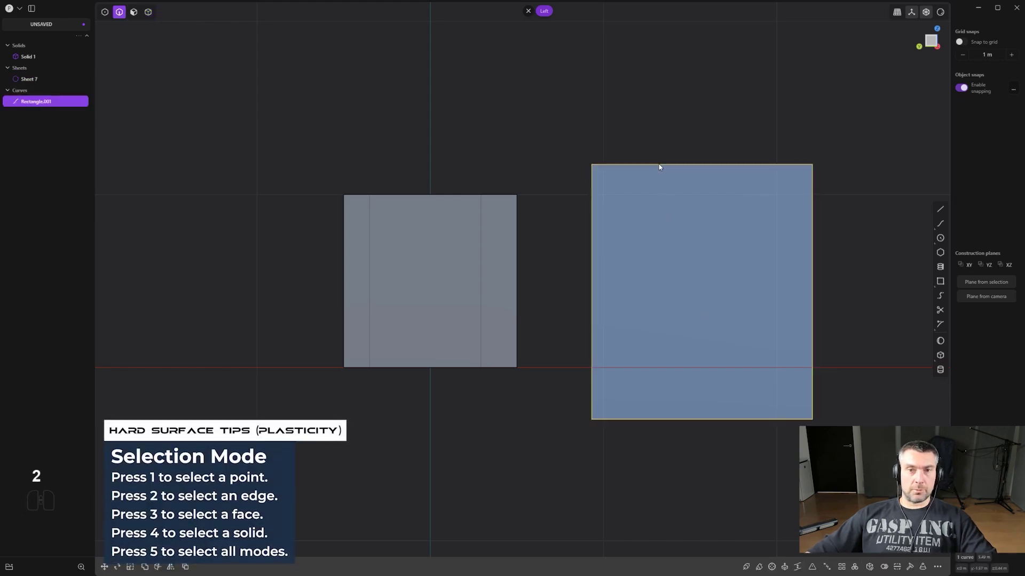
key("x")
mouse_move(702, 178)
middle_mouse_down("shift")
mouse_move(680, 148)
mouse_move(698, 165)
middle_mouse_up("shift")
Cut the notched cube in two in solid selection mode, using the flat sheet beside it as the cutter
key("4")
middle_click_drag(565, 259, 643, 391, "shift")
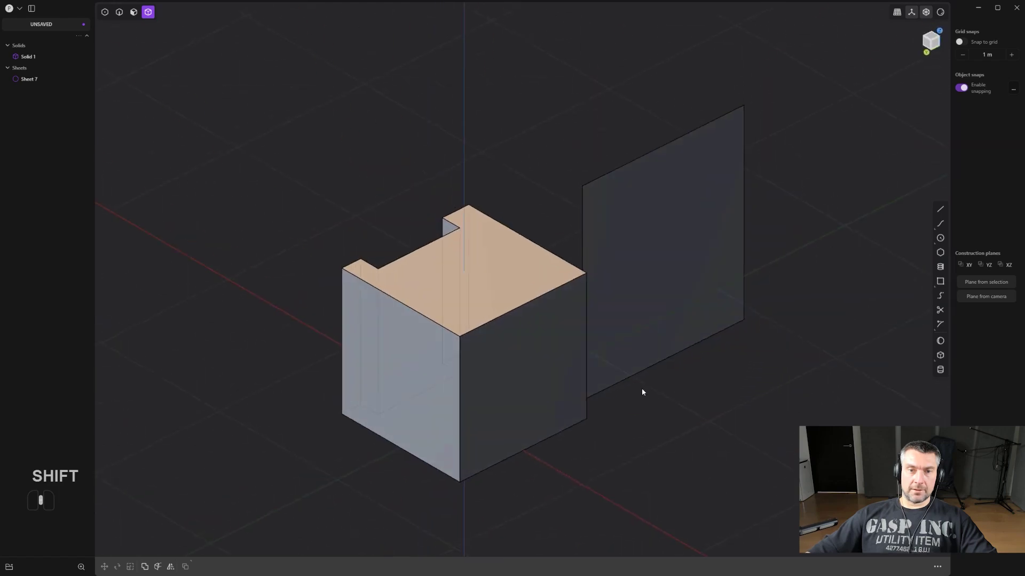
left_click(528, 299)
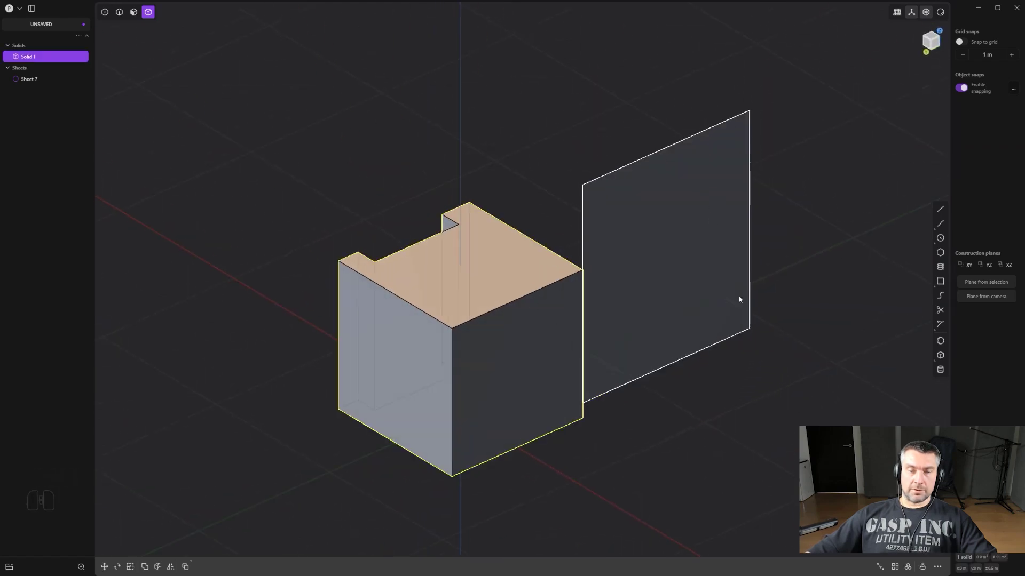
middle_click_drag(725, 257, 687, 298, "shift")
middle_click_drag(611, 322, 652, 357, "shift")
left_click(652, 358)
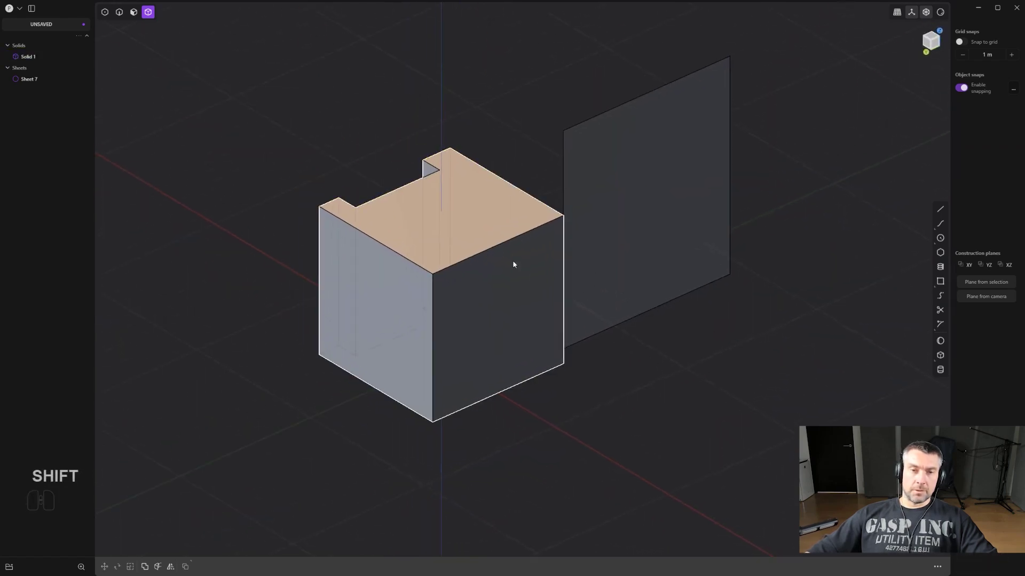
left_click(486, 229)
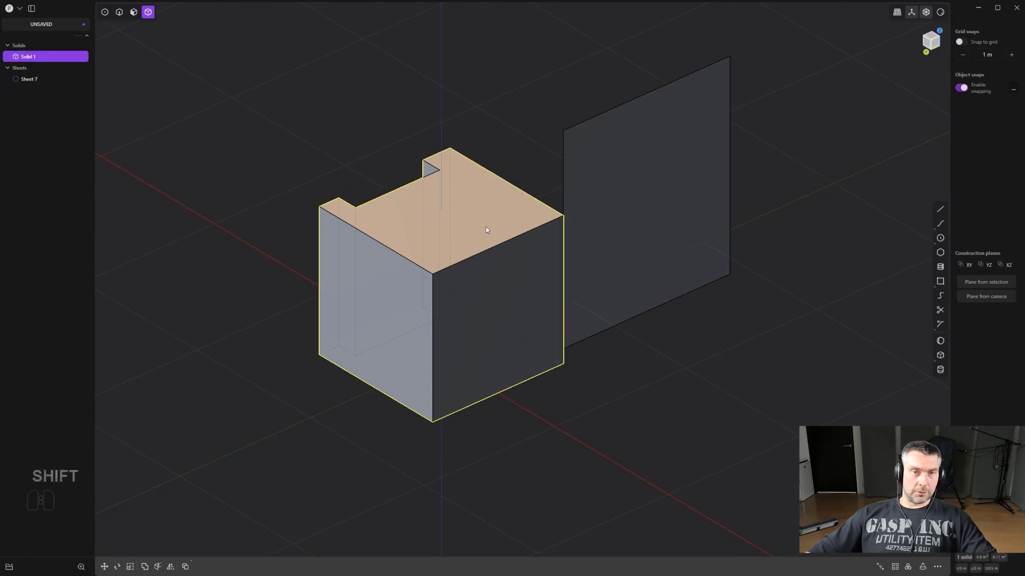
key("c")
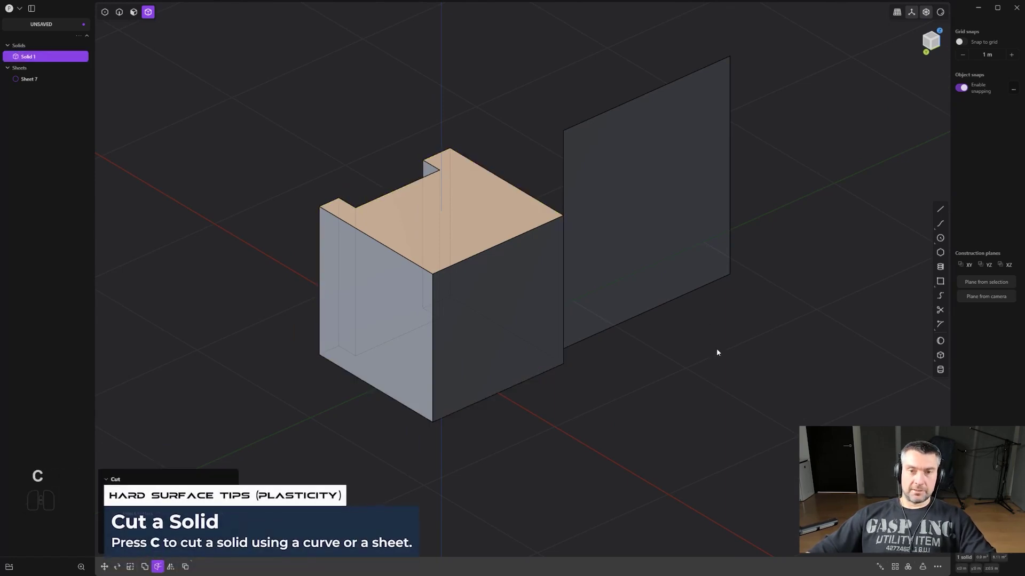
left_click(640, 184)
middle_click_drag(602, 301, 412, 90)
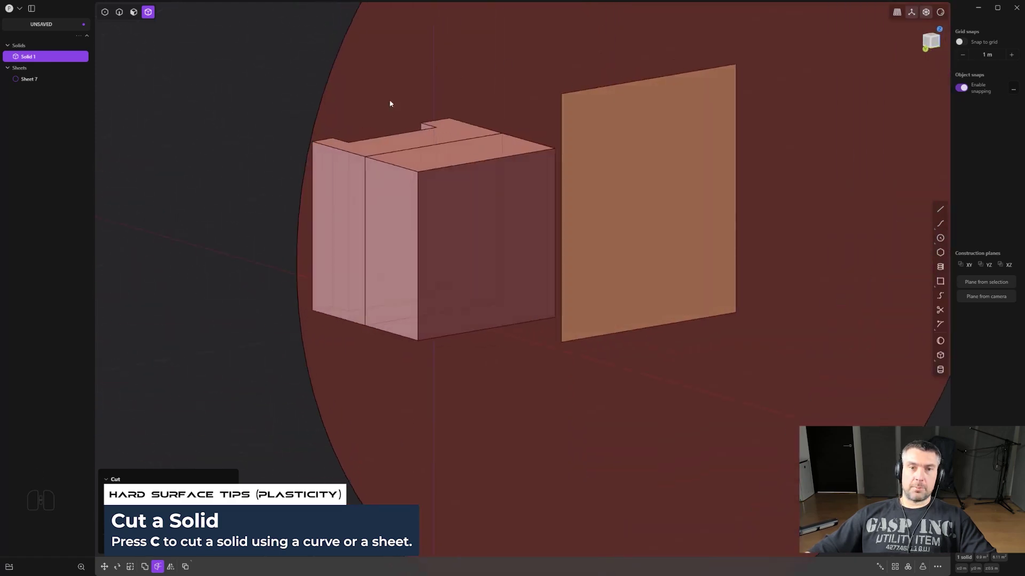
scroll(487, 296, "down", 3)
middle_click_drag(616, 205, 611, 318, "shift")
middle_click_drag(499, 307, 518, 336)
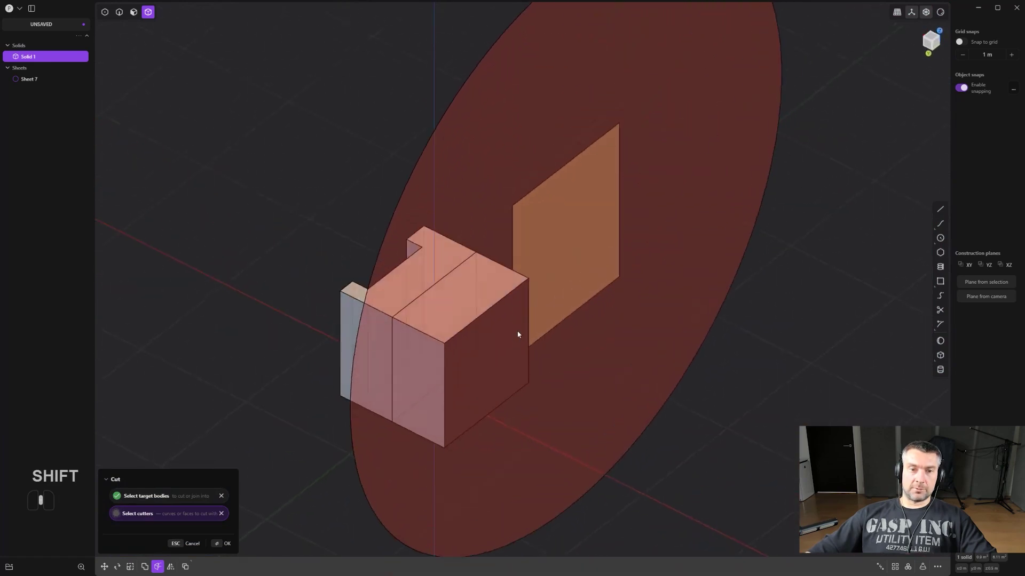
left_click(709, 270)
middle_click_drag(709, 270, 549, 305)
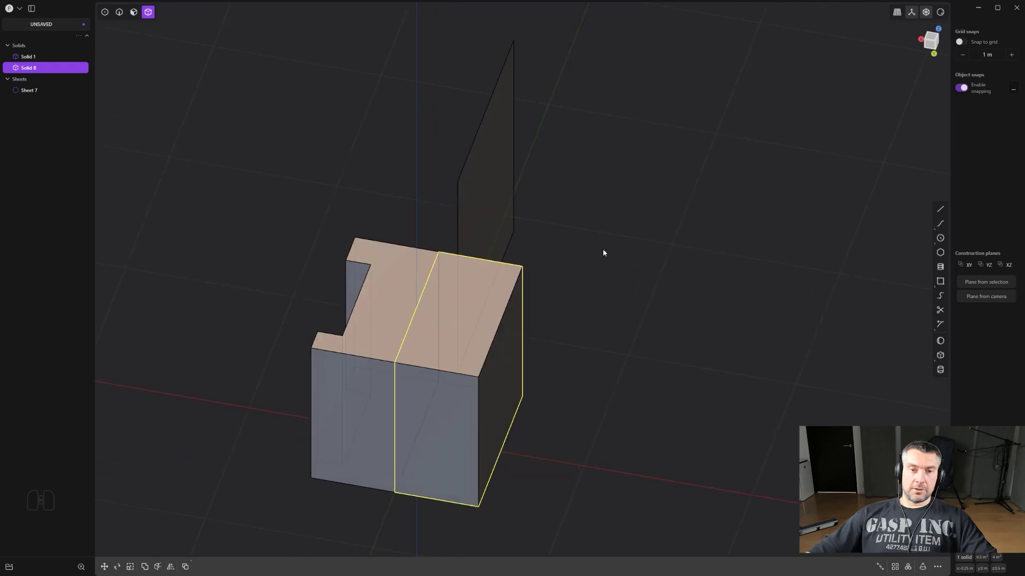
Undo the sheet cut on the cube and delete the sheet
key("ctrl+z")
key("ctrl+z")
left_click(471, 200)
key("x")
Draw a two-segment polyline across the cube in the back view, running vertically from above it and then diagonally out through its underside
middle_click_drag(480, 208, 590, 263, "alt")
key("shift+a")
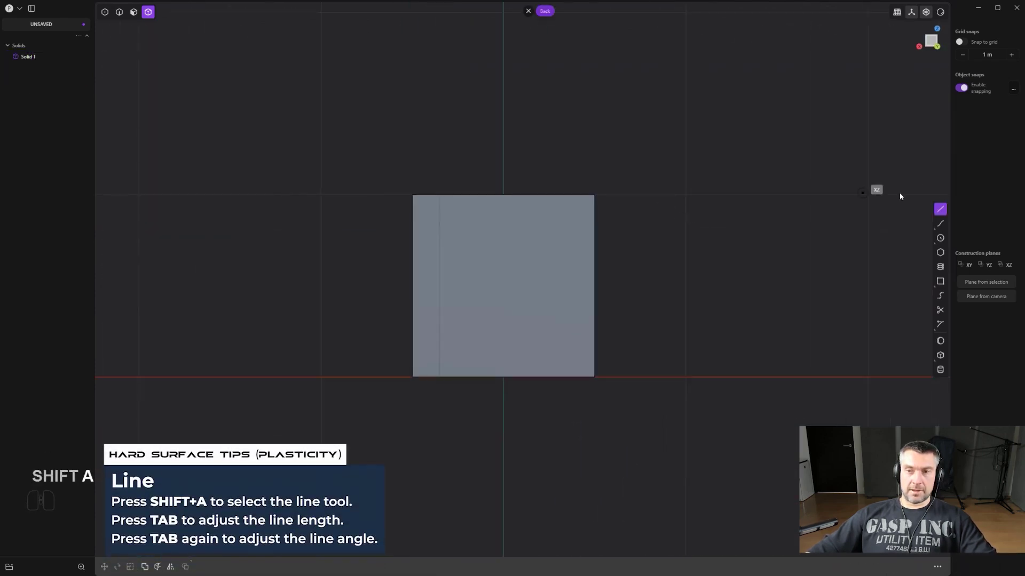
left_click(474, 113)
left_click(473, 302)
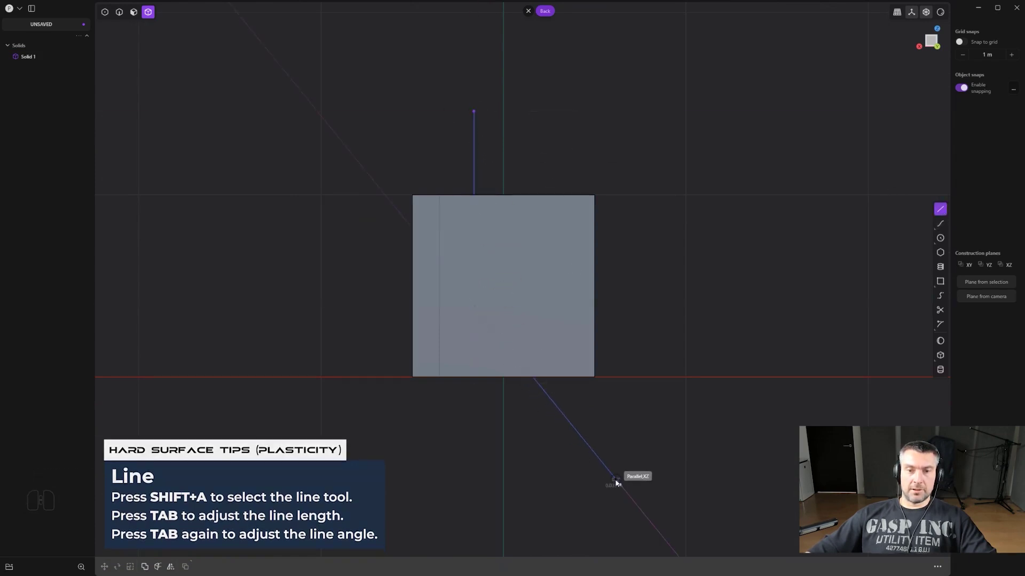
left_click(616, 481)
key("Return")
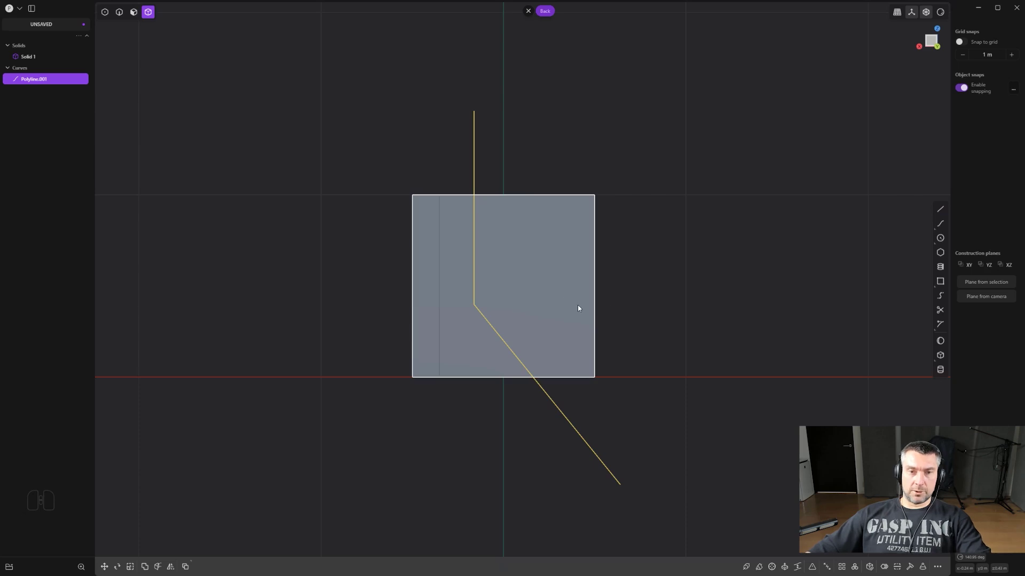
Cut the notched cube in two with the polyline as the cutter
left_click(560, 261)
middle_click_drag(640, 189, 713, 277)
scroll(714, 307, "down", 3)
key("c")
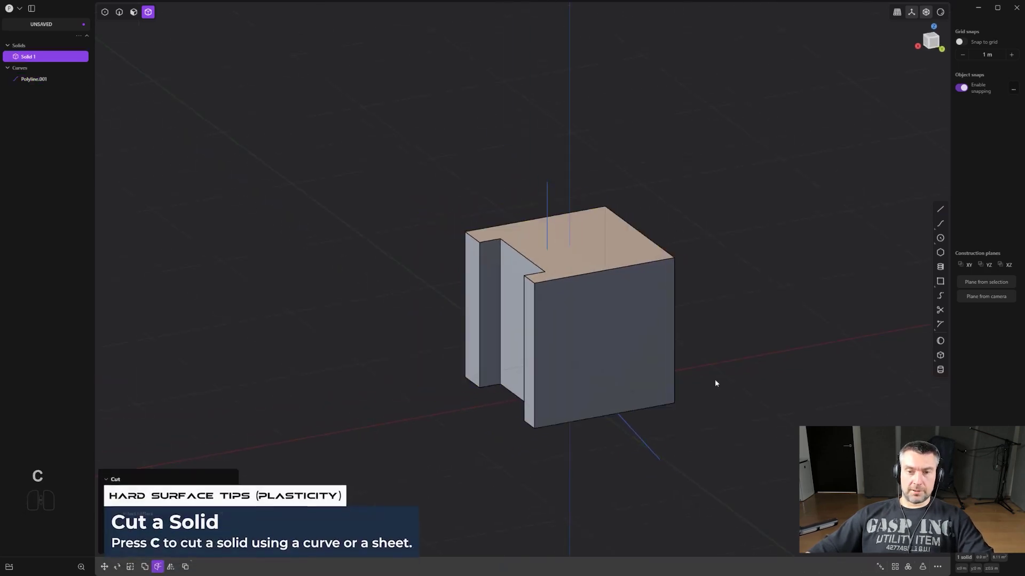
left_click(635, 437)
right_click(777, 241)
Delete both pieces of the cut cube in the back view, keeping only the polyline
middle_click_drag(774, 241, 575, 191)
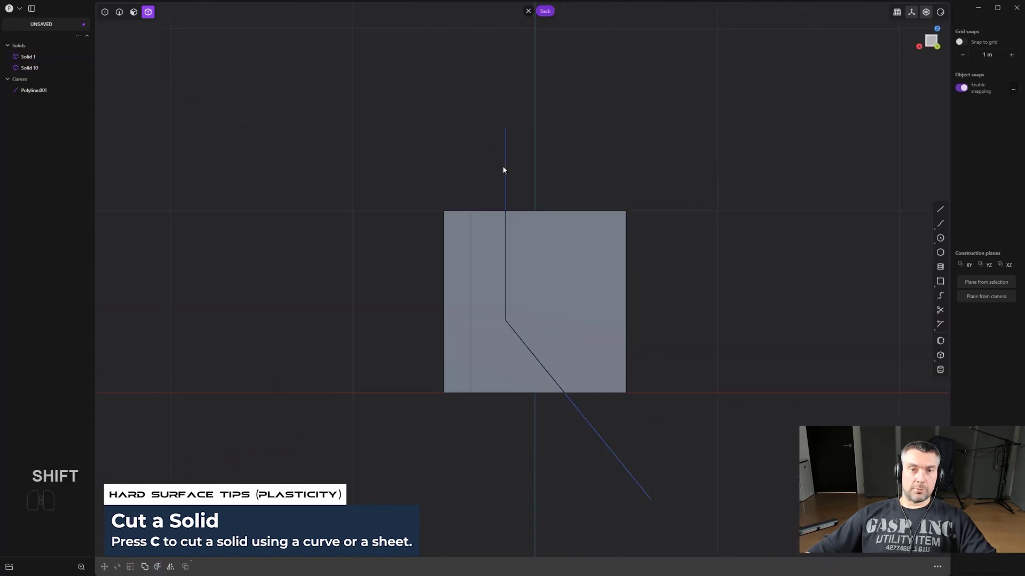
left_click(581, 246)
key("x")
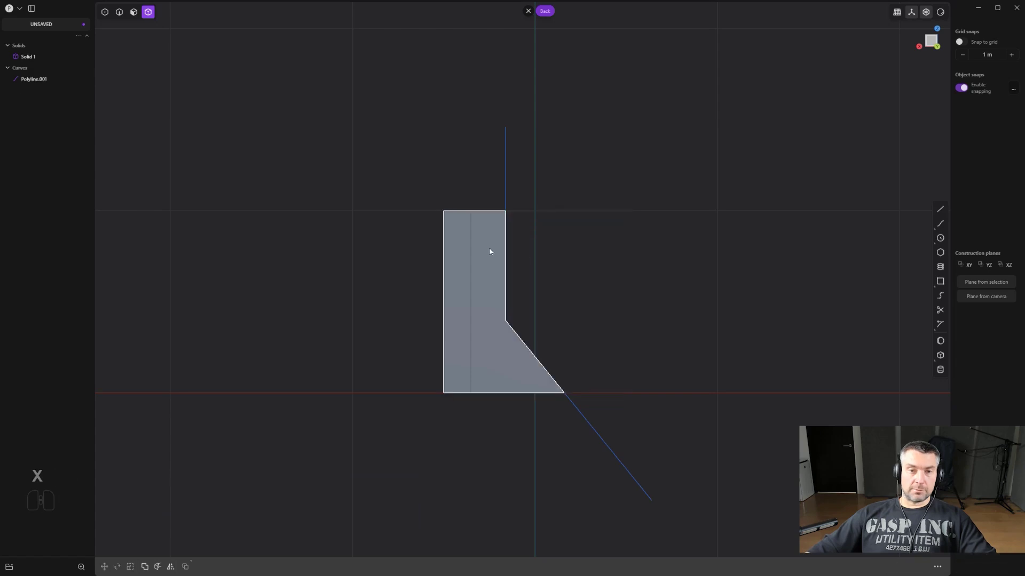
left_click(489, 251)
key("x")
Fillet the polyline's middle corner point into a smooth arc using point selection mode
scroll(598, 271, "up", 2)
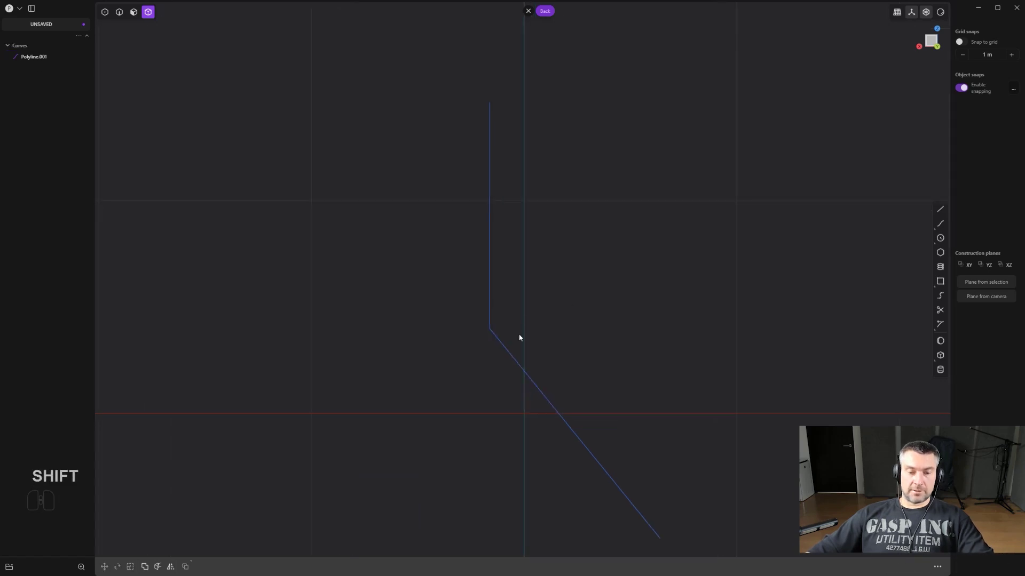
key("1")
left_click_drag(419, 267, 589, 390)
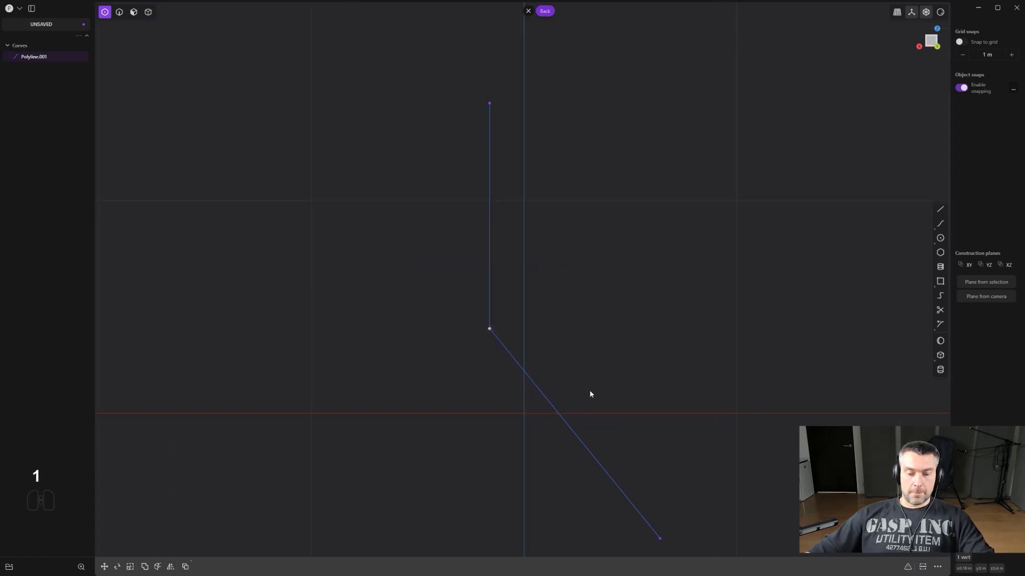
key("b")
left_click(532, 352)
scroll(560, 342, "down", 2)
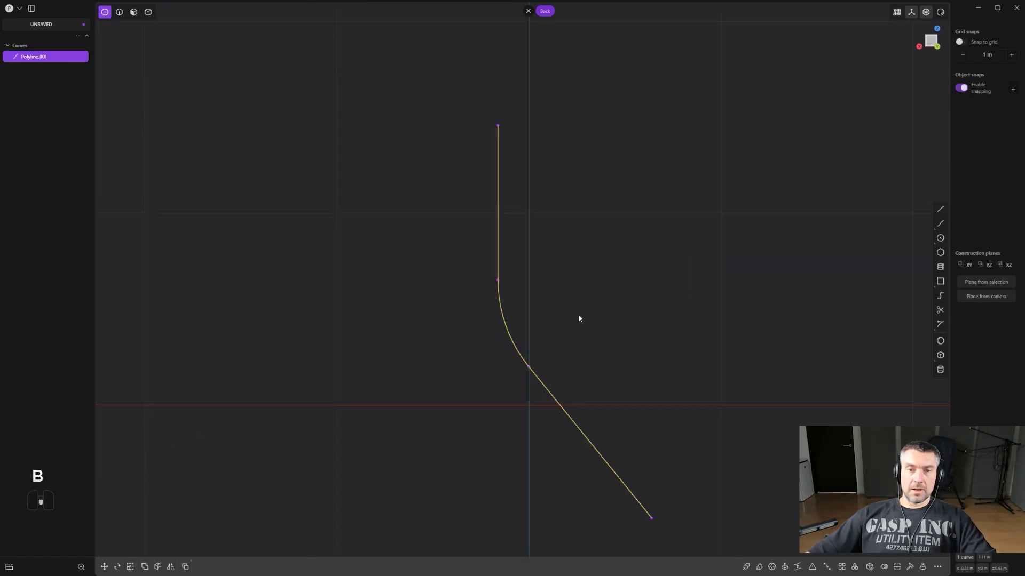
Draw a roughly horizontal line crossing the upper end of the filleted polyline
scroll(573, 147, "down", 3)
middle_click_drag(632, 225, 634, 242, "shift")
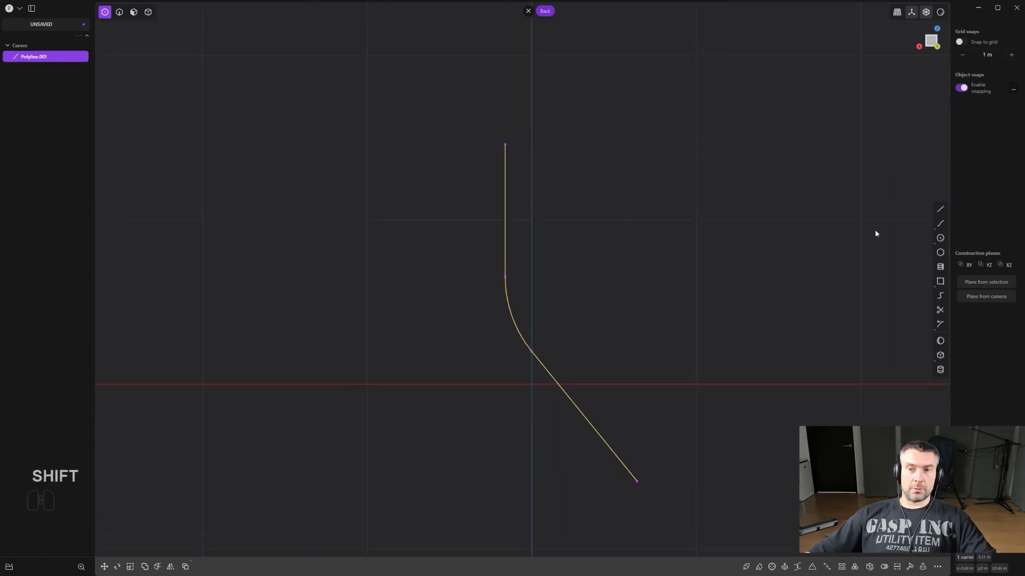
left_click(940, 209)
left_click(360, 168)
left_click(718, 166)
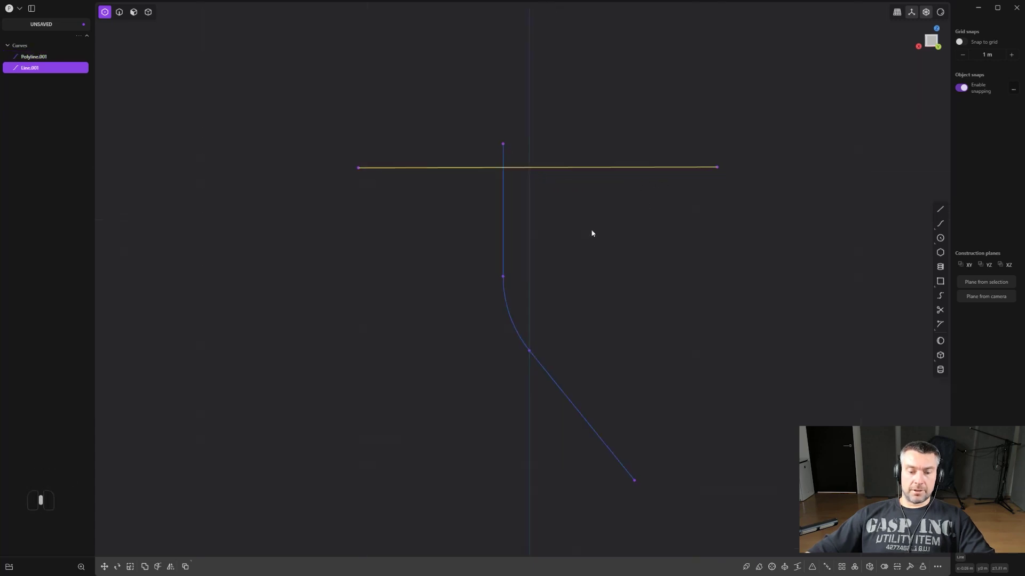
Cut the filleted polyline with the horizontal line using Cut Curve, and delete the line and the short upper offcut
middle_click_drag(581, 227, 555, 228)
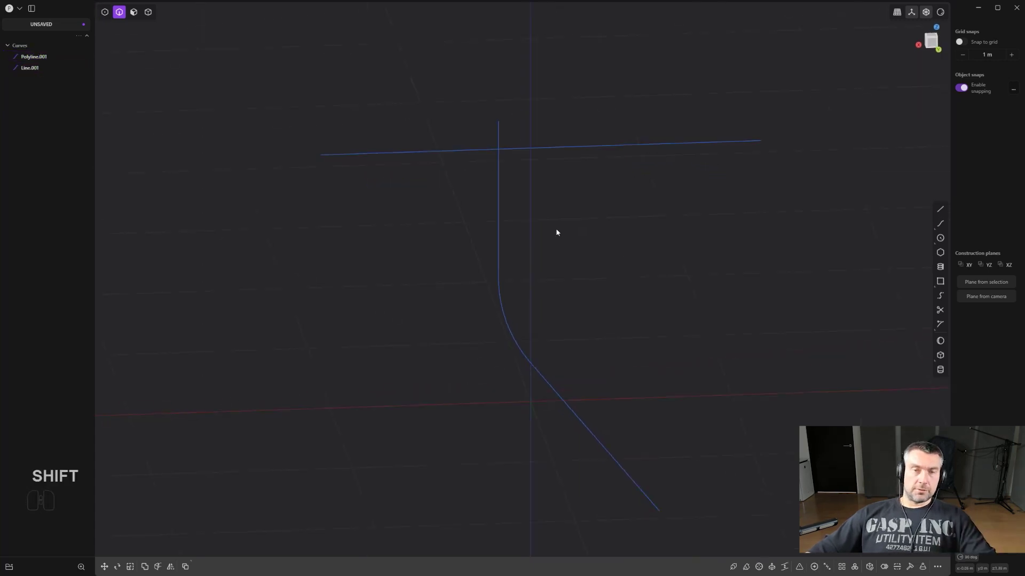
key("2")
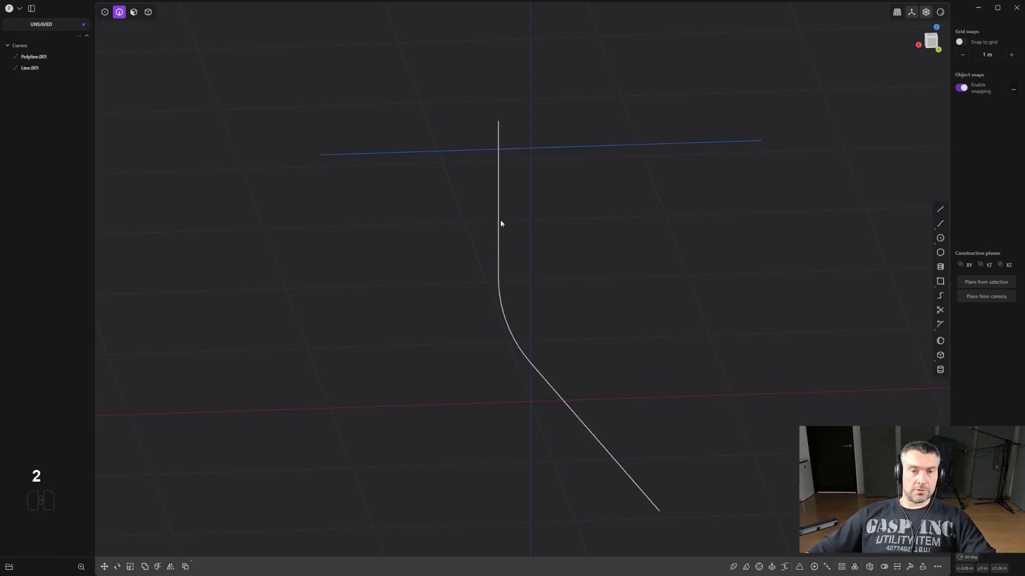
left_click(498, 219)
middle_click_drag(533, 224, 559, 233)
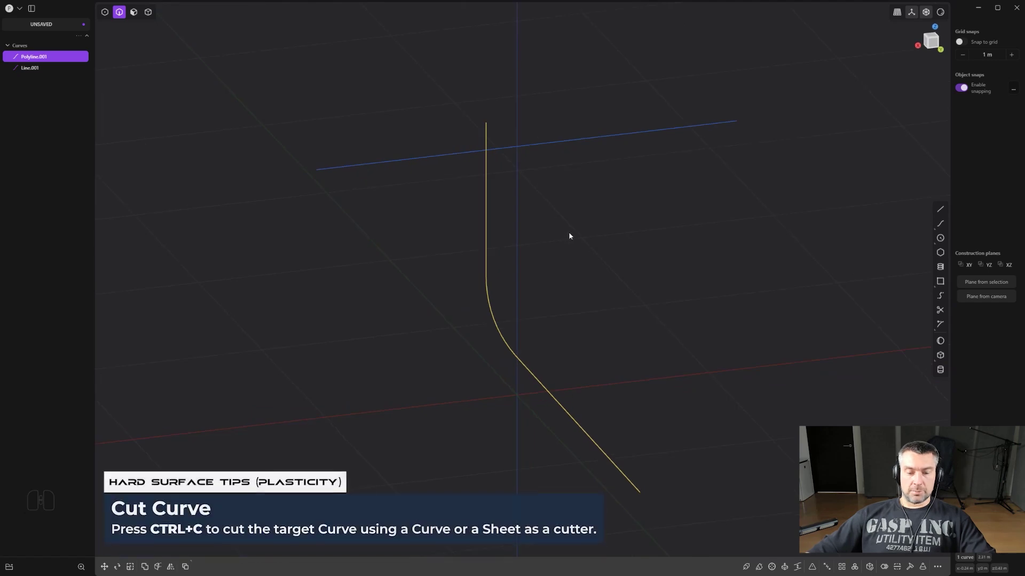
key("ctrl+c")
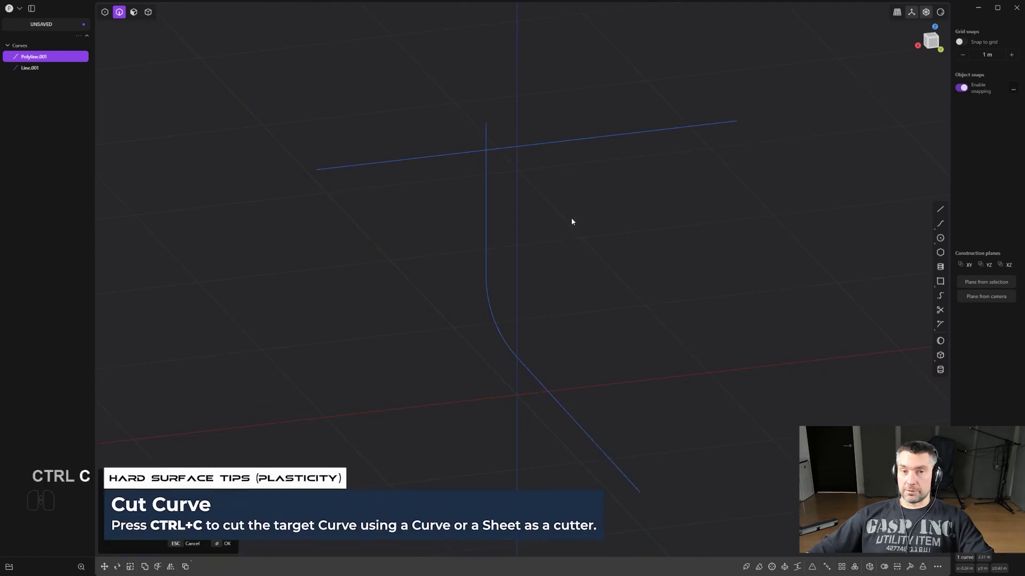
left_click(572, 142)
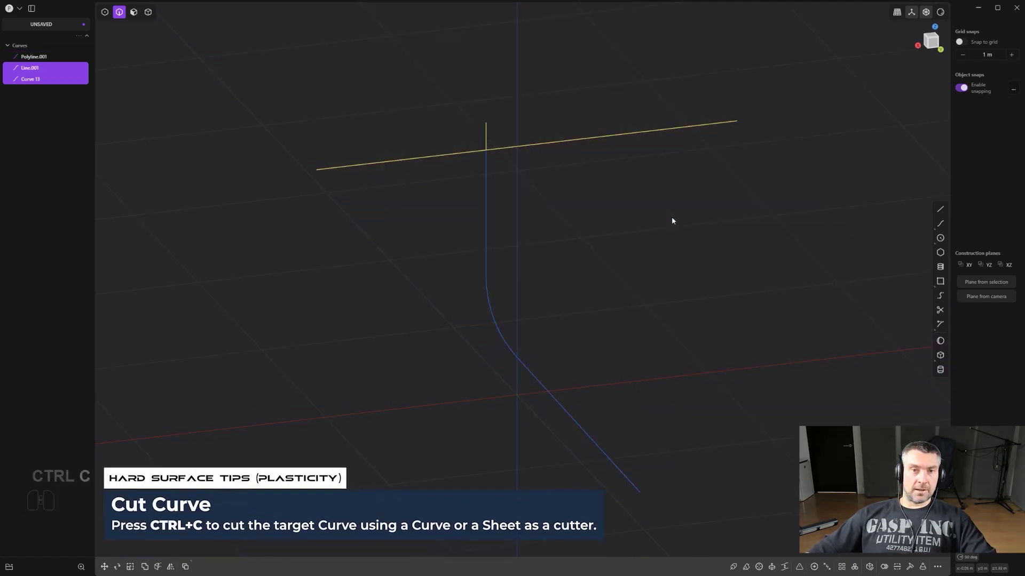
middle_click_drag(541, 226, 600, 196)
key("x")
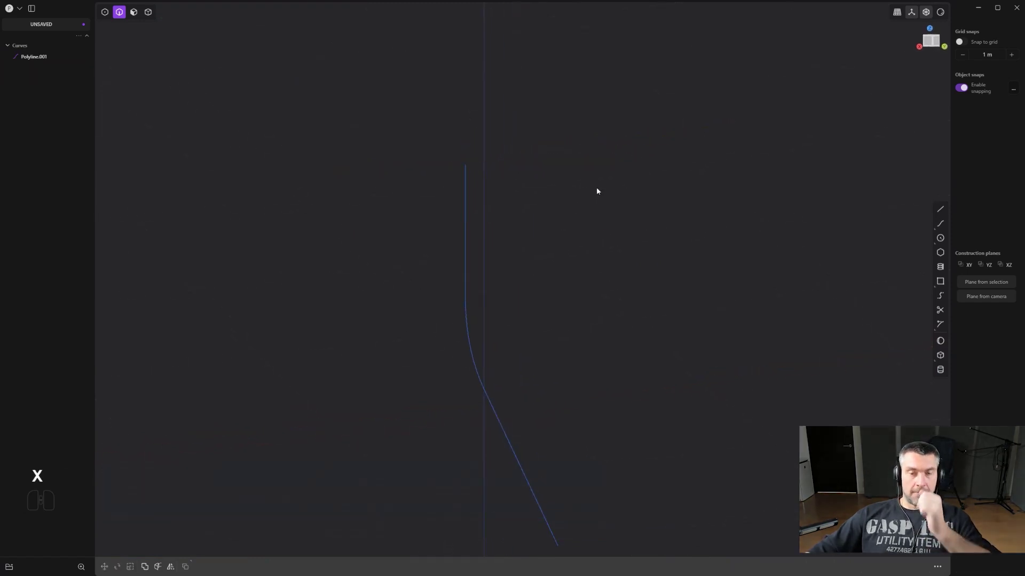
Delete the remaining filleted curve in the back view to empty the scene
middle_click_drag(638, 235, 607, 235)
scroll(640, 240, "down", 2)
middle_click_drag(672, 245, 563, 199, "shift")
scroll(562, 201, "down", 1)
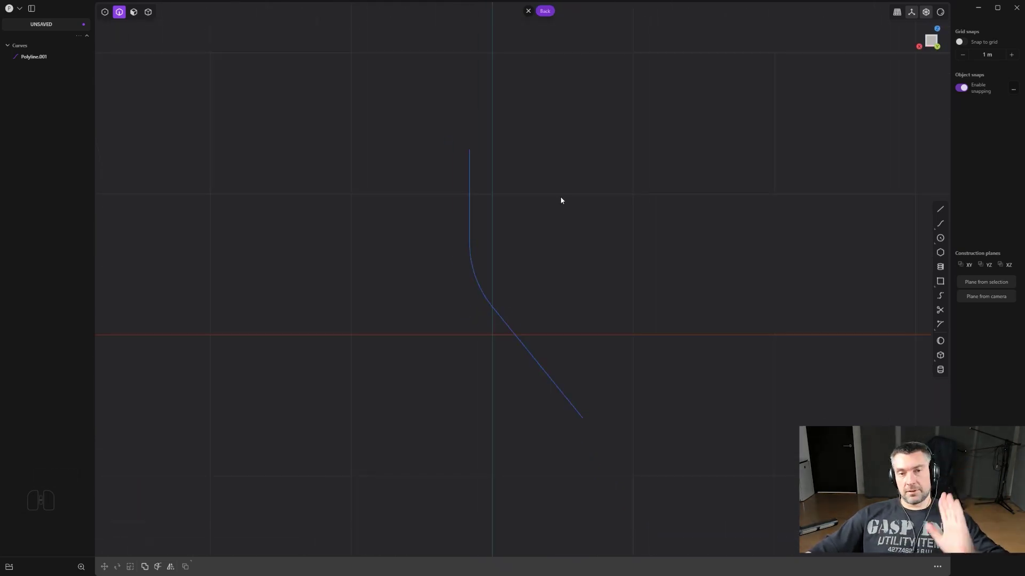
key("x")
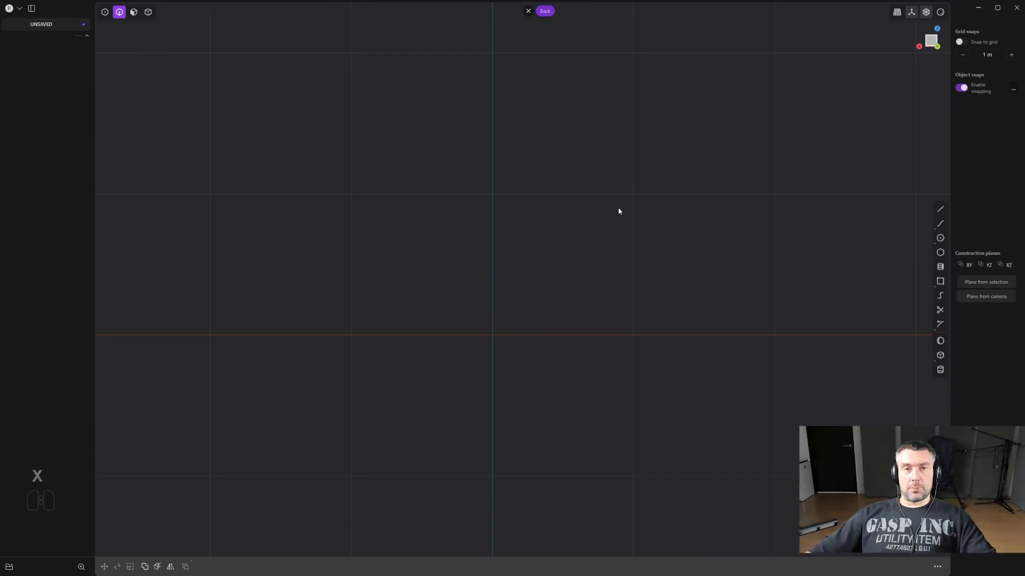
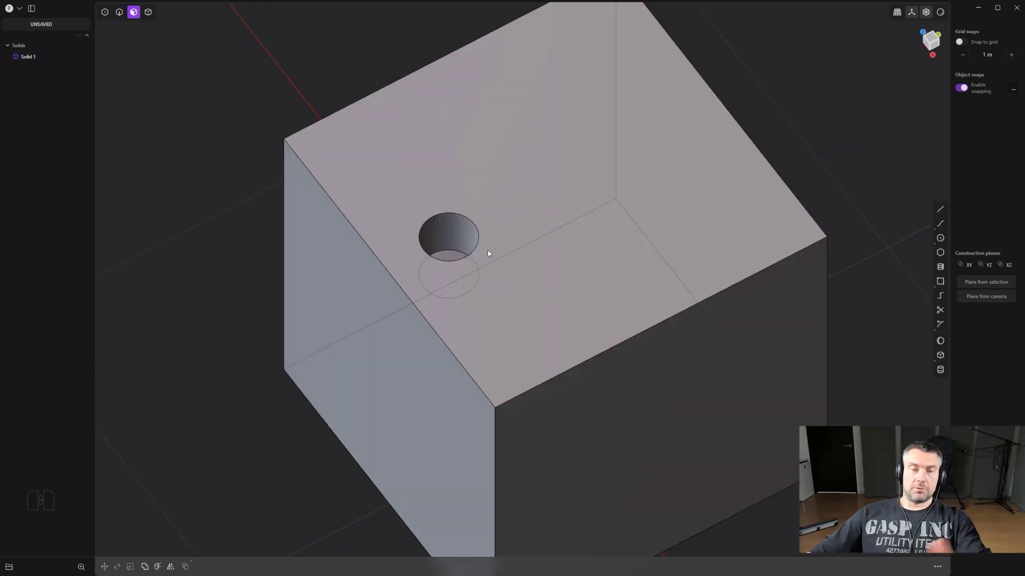
Cut a cylindrical hole about 0.166 m deep near the middle of the cube's top face, keeping the cutter solid
middle_click_drag(493, 248, 467, 303, "shift")
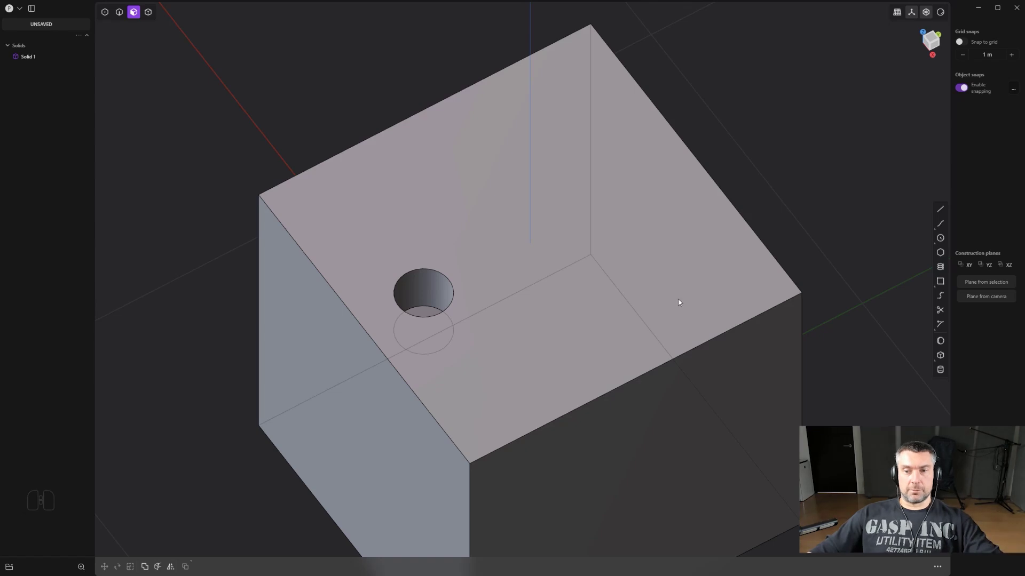
left_click(940, 371)
left_click(555, 238)
left_click(572, 256)
key("t")
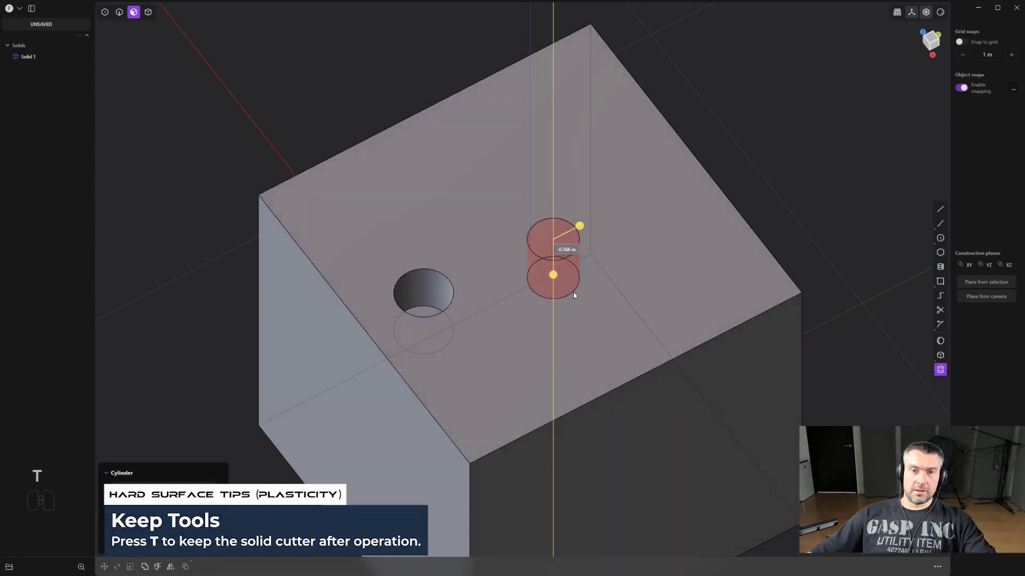
left_click(574, 292)
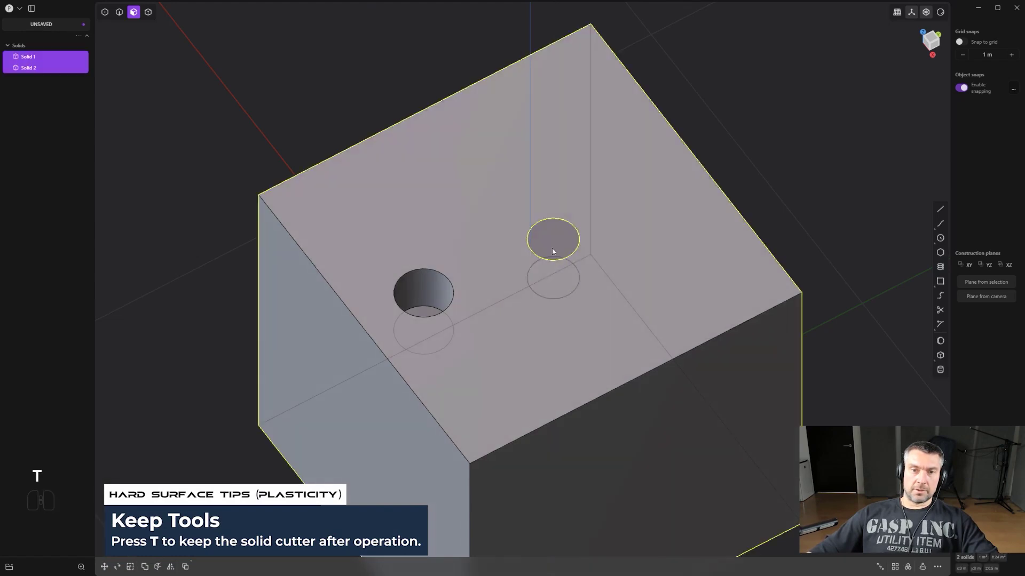
Delete the cube in solid selection mode and select the kept cylinder cutter
key("4")
left_click(549, 247)
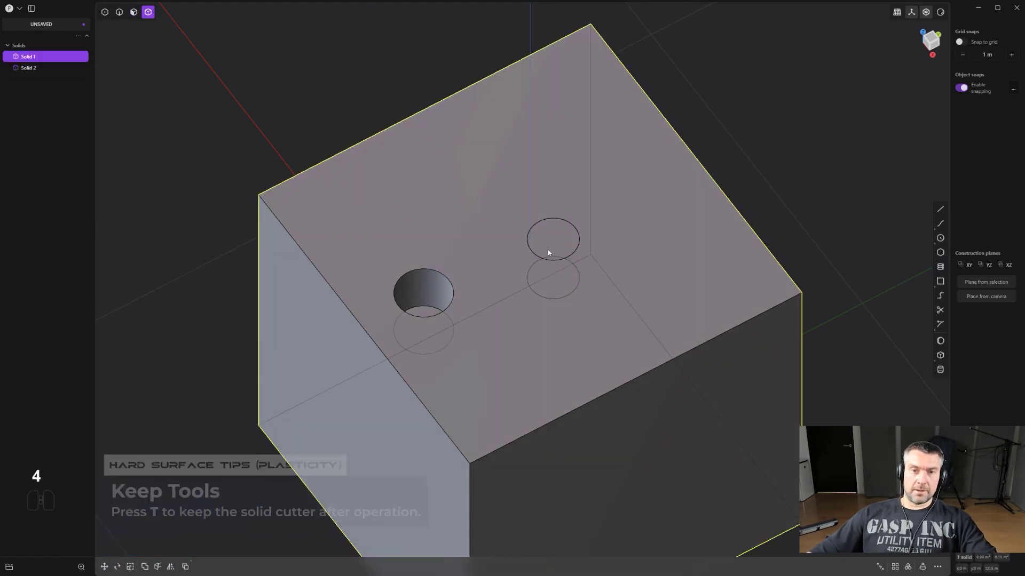
key("x")
left_click(553, 247)
middle_click_drag(501, 296, 536, 280, "shift")
Undo the solid deletion and the second cylinder cut
key("ctrl+z")
key("ctrl+z")
key("ctrl+z")
key("ctrl+z")
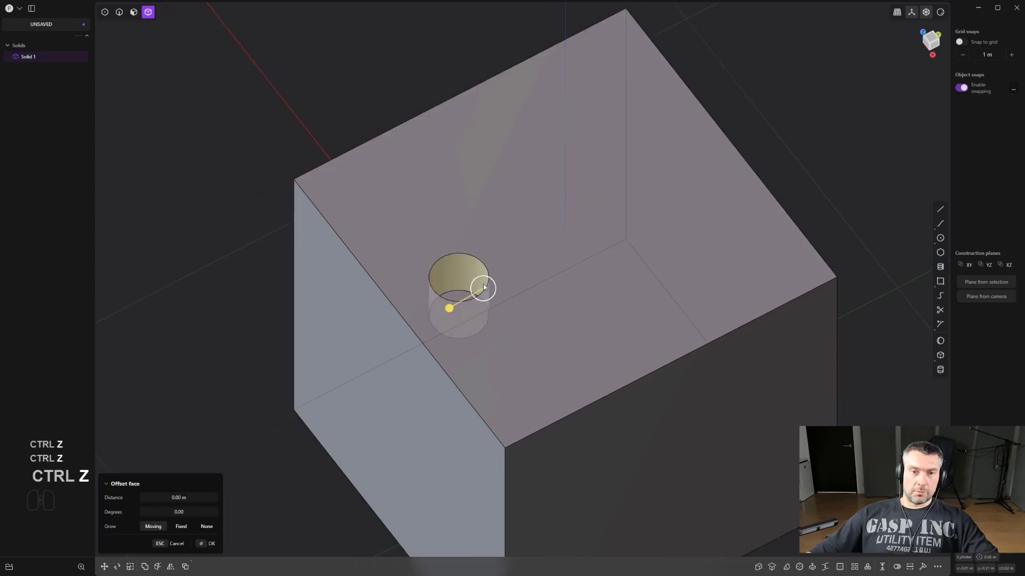
Select the remaining hole's bottom face in face mode and expand the selection to include its cylindrical wall
key("3")
middle_click_drag(457, 299, 496, 291)
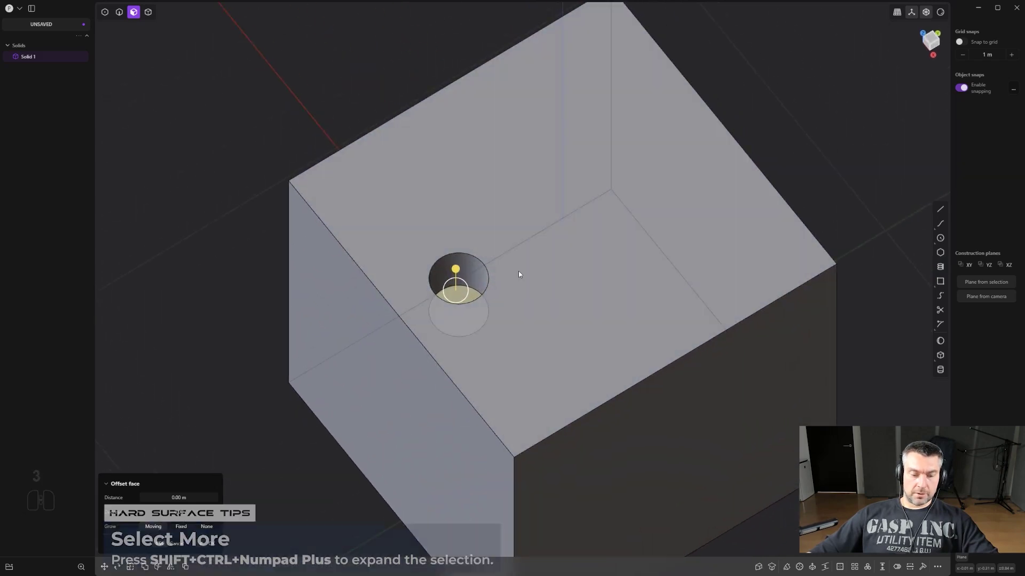
key("ctrl+shift+KP_Add")
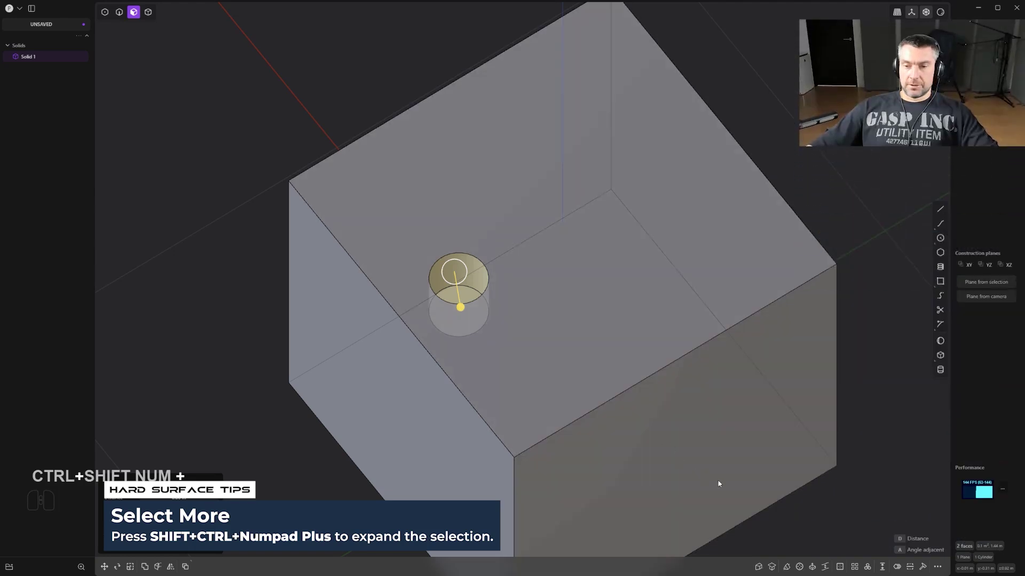
Create a rectangular array of the hole faces across the top face, with an extent of about 0.66 m and number 3
left_click(826, 566)
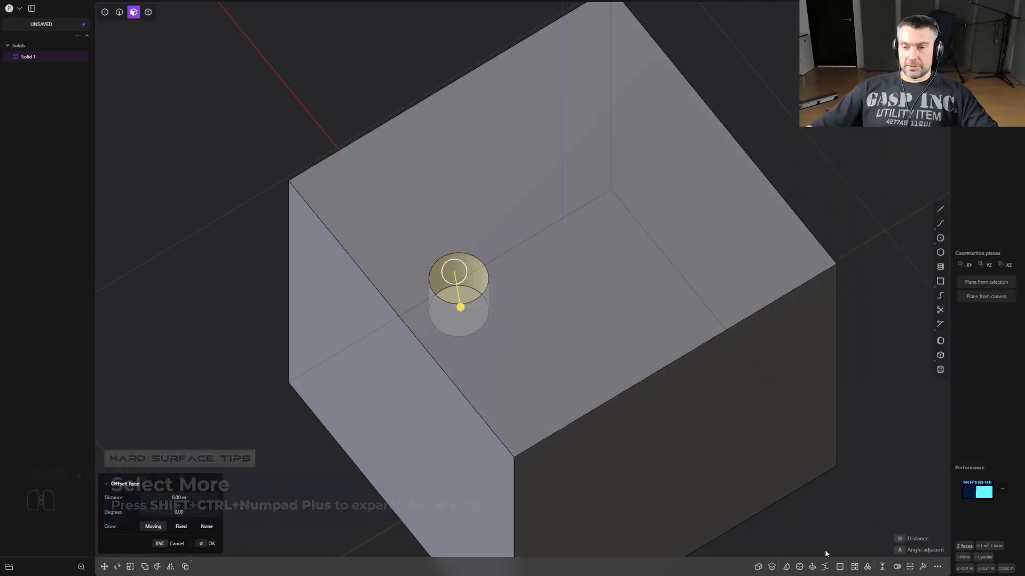
left_click(855, 567)
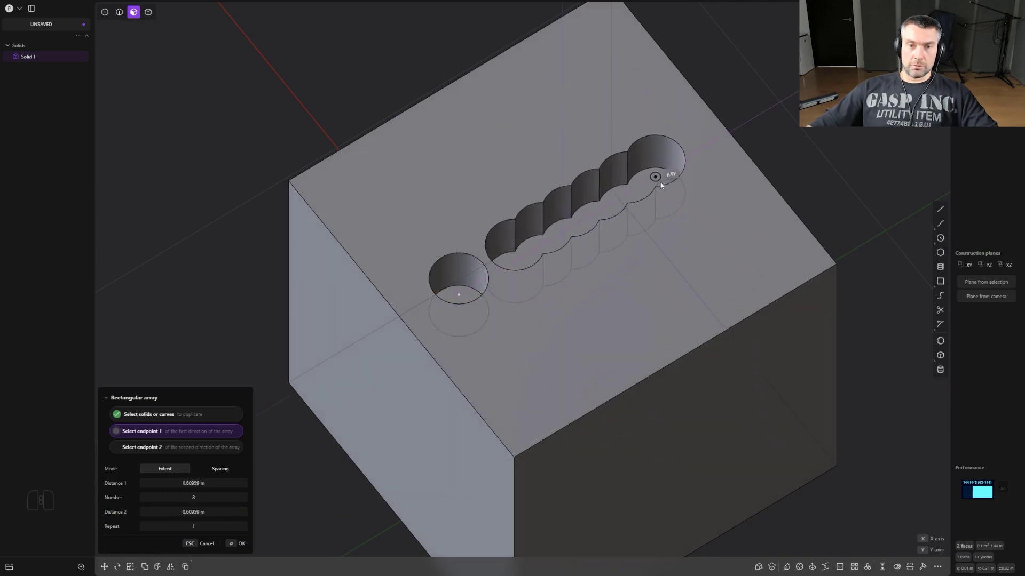
left_click(674, 167)
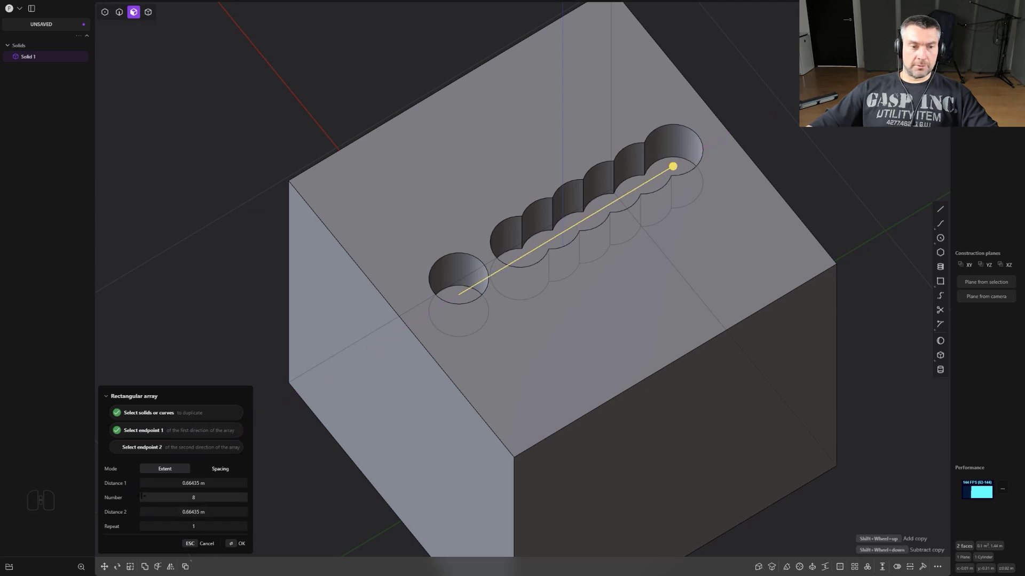
left_click(178, 495)
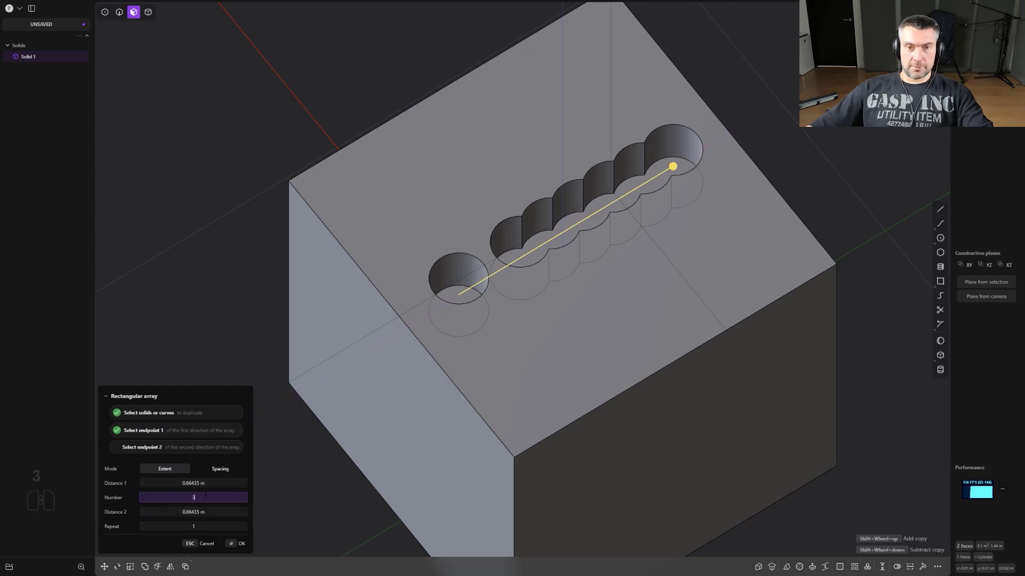
key("Return")
middle_click_drag(846, 132, 814, 155)
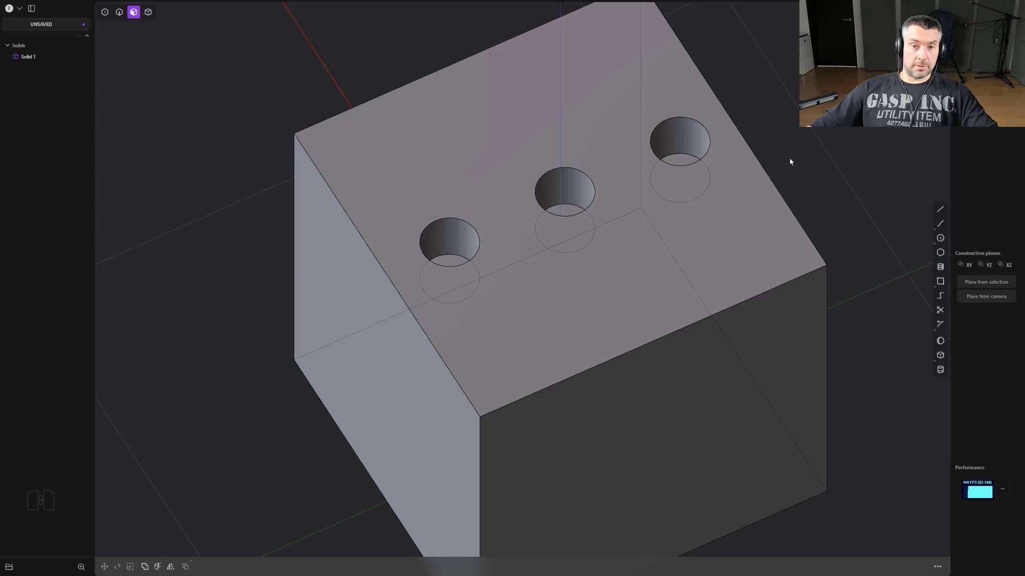
Undo the rectangular array of holes, keeping the original hole's faces selected
scroll(592, 246, "down", 3)
middle_click_drag(593, 251, 566, 236, "shift")
key("ctrl+z")
key("ctrl+z")
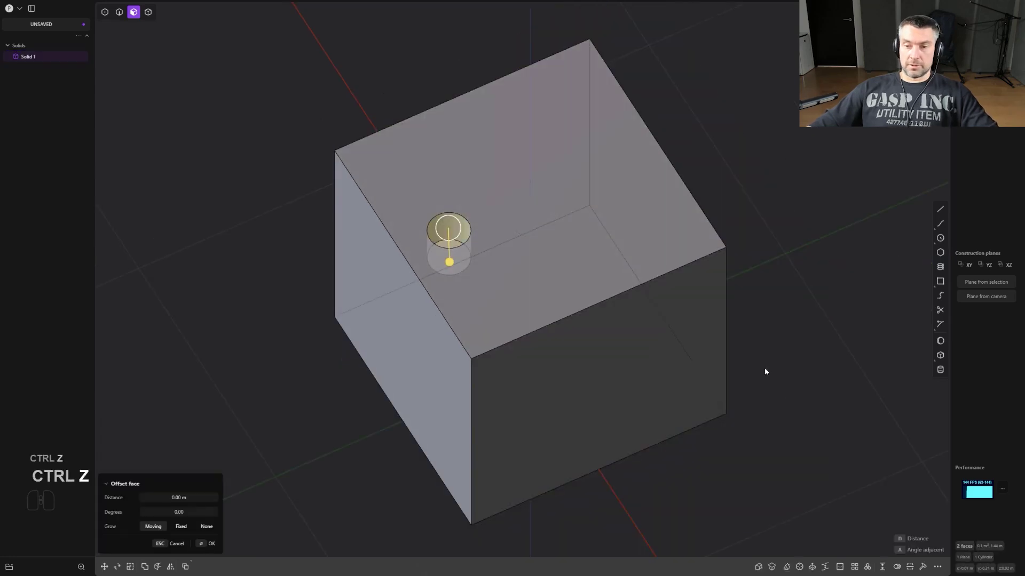
Create a 360-degree radial array of 8 holes around the middle of the top face, and undo it
left_click(868, 568)
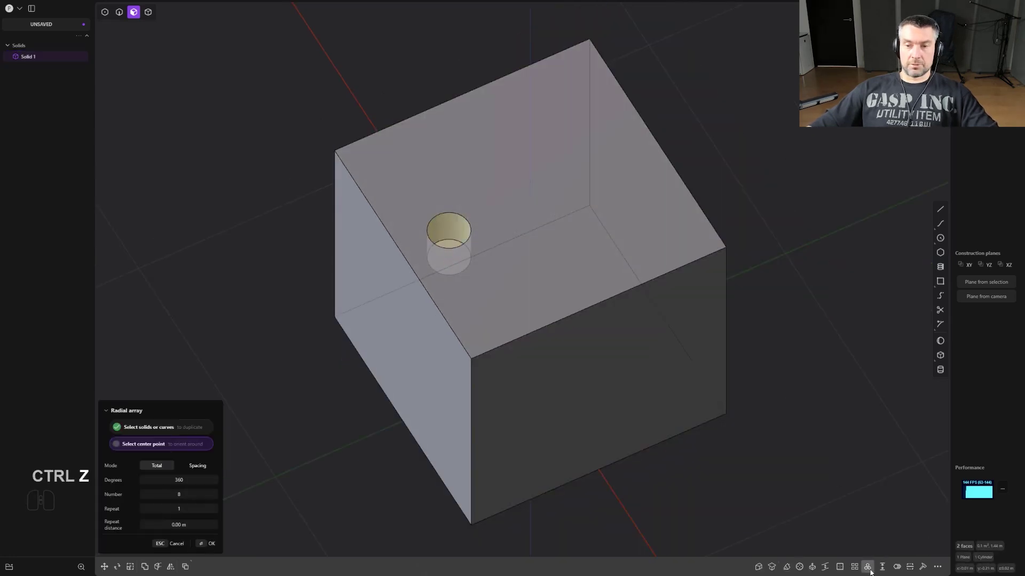
left_click(530, 200)
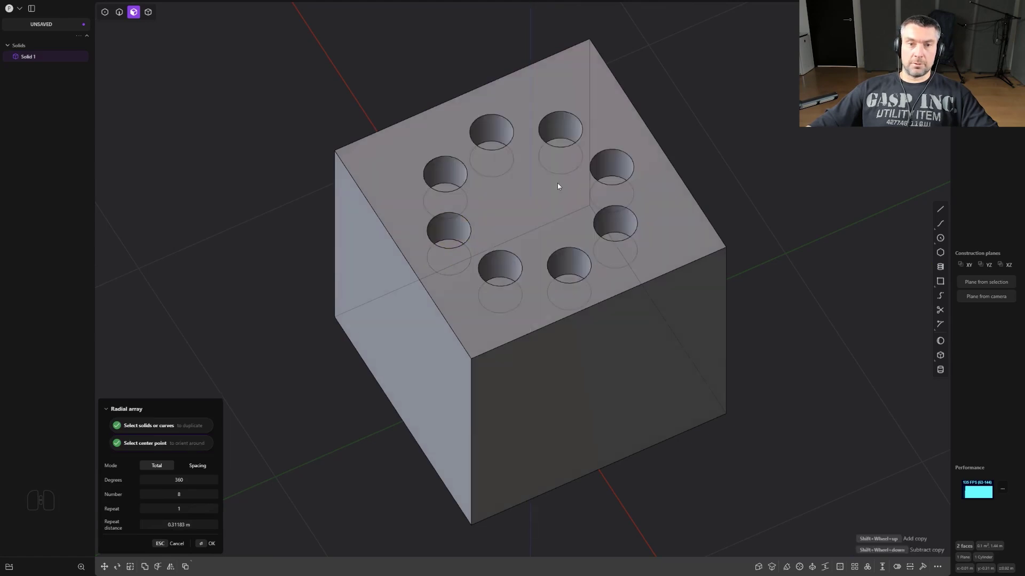
key("Return")
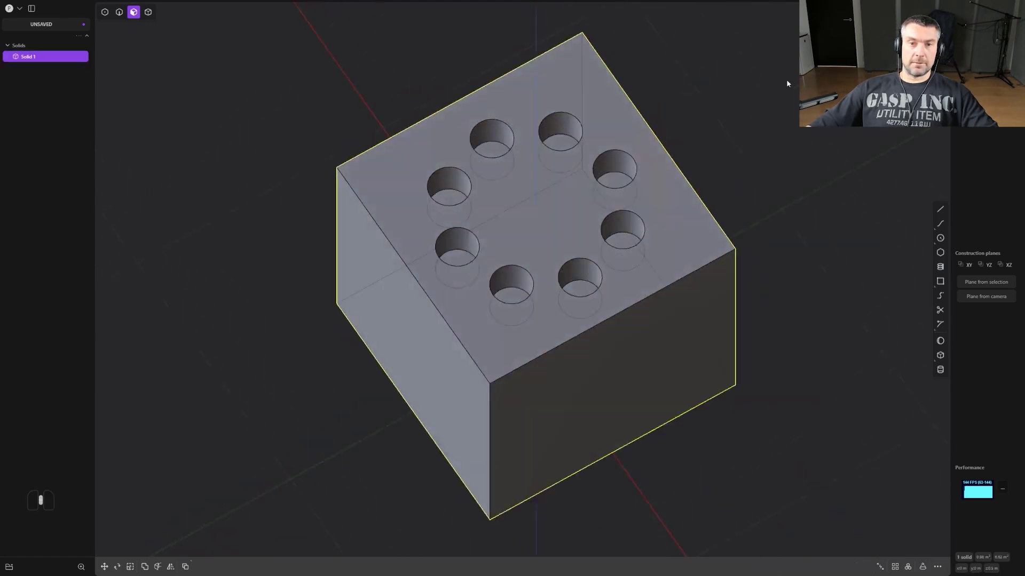
key("ctrl+z")
Repeat the 8-hole radial array with its center point snapped to the top face's center, and undo it again
middle_click_drag(531, 180, 542, 203, "shift")
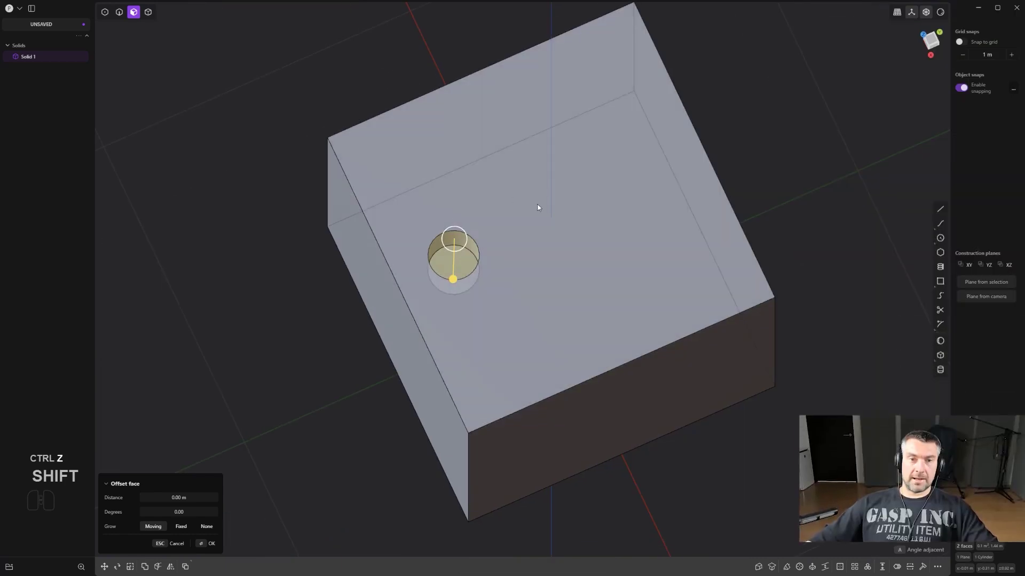
left_click(868, 567)
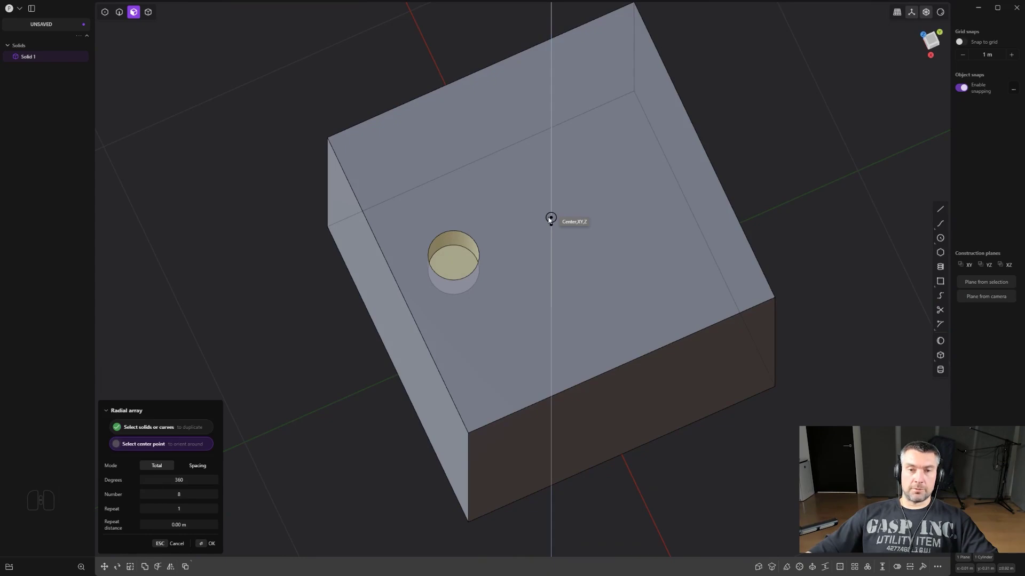
left_click(550, 219)
left_click(694, 181)
middle_click_drag(708, 202, 704, 169)
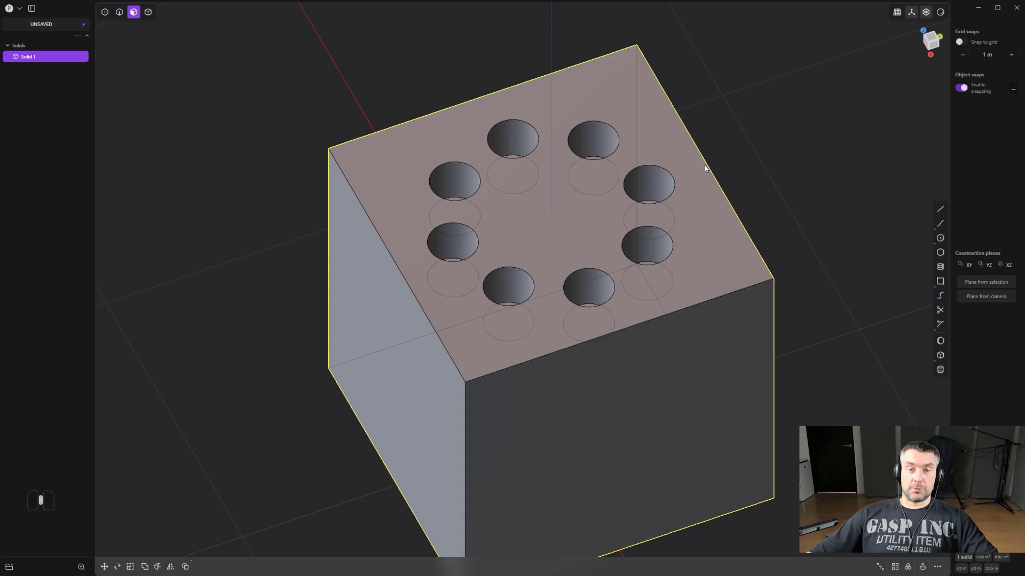
key("ctrl+z")
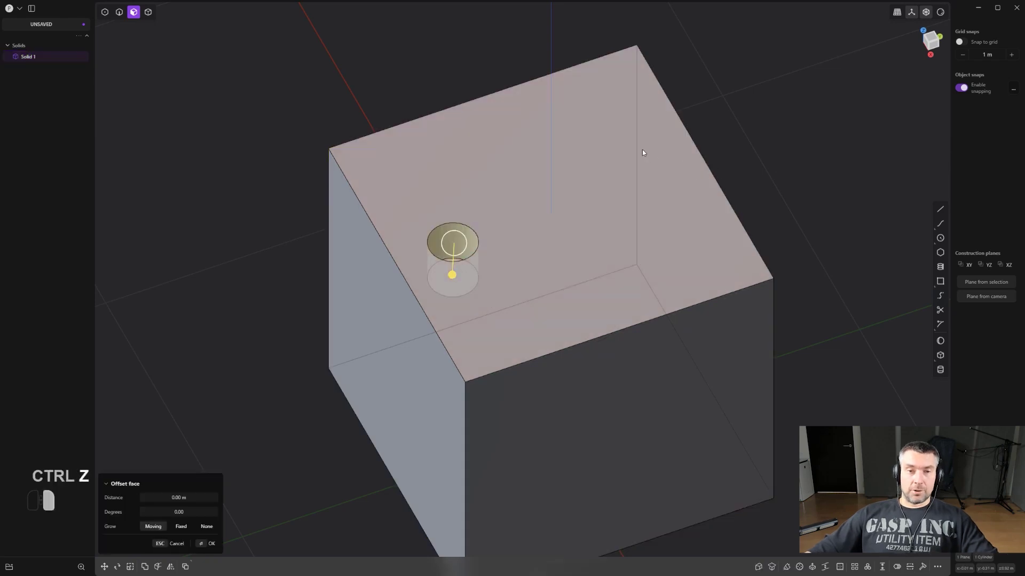
Switch to perspective view and cut a wide chamfer along one of the cube's upper edges with the Fillet tool
middle_click_drag(602, 165, 468, 326)
key("KP_5")
scroll(559, 207, "down", 3)
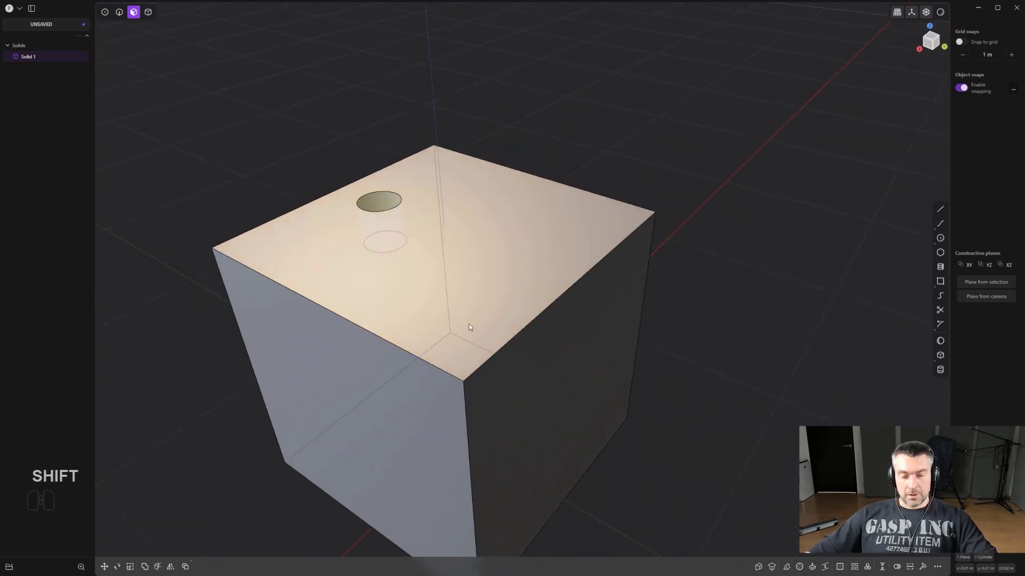
left_click(549, 313)
key("f")
left_click_drag(549, 313, 512, 357)
middle_click_drag(515, 348, 301, 269)
middle_click_drag(499, 271, 407, 185)
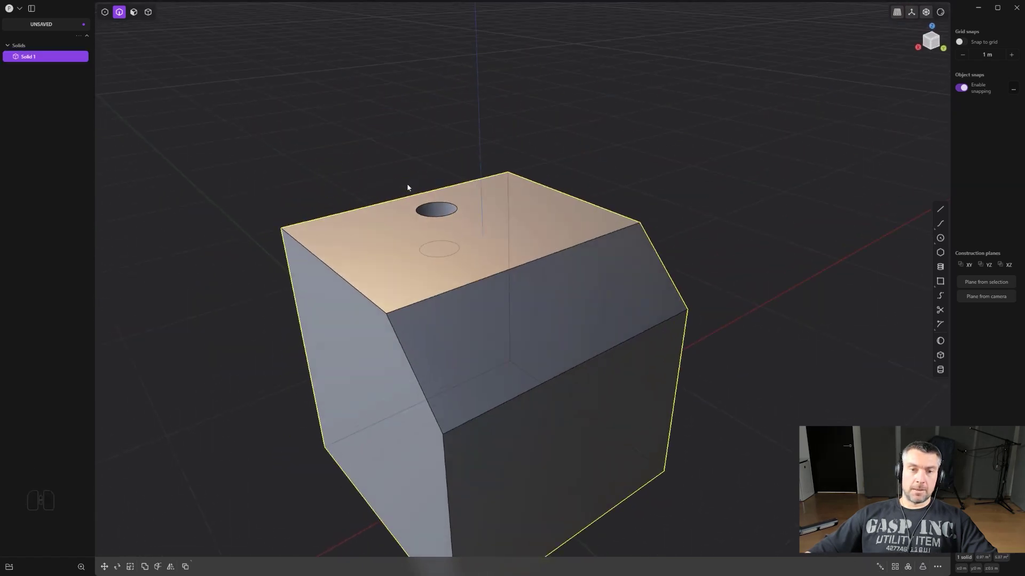
Chamfer the hole's rim and round its bottom edge in edge selection mode
mouse_move(485, 297)
middle_mouse_down()
mouse_move(406, 316)
mouse_move(455, 332)
mouse_move(463, 298)
mouse_move(491, 300)
middle_mouse_up()
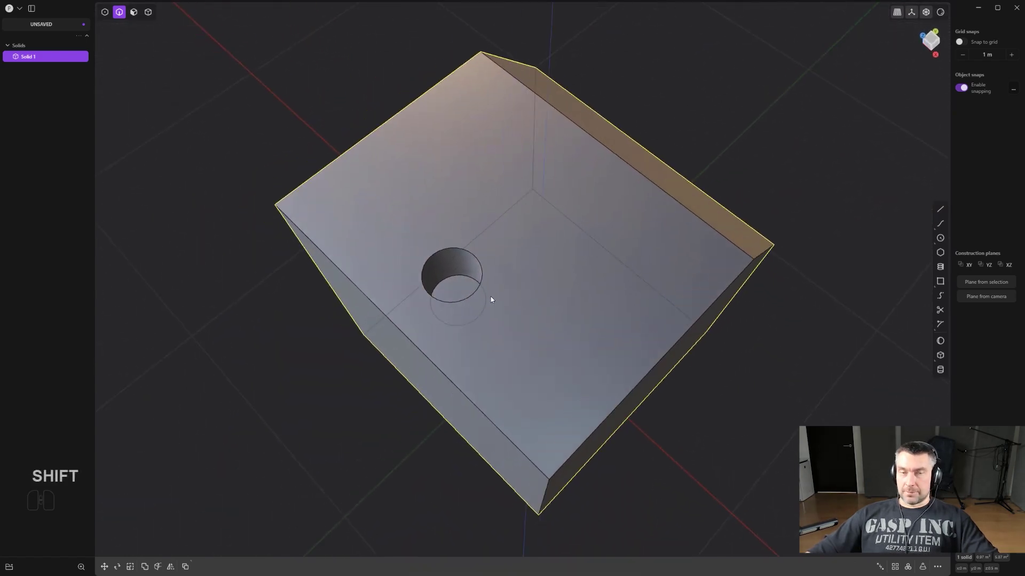
key("1")
key("2")
left_click_drag(465, 278, 469, 241)
left_click(470, 251)
key("Return")
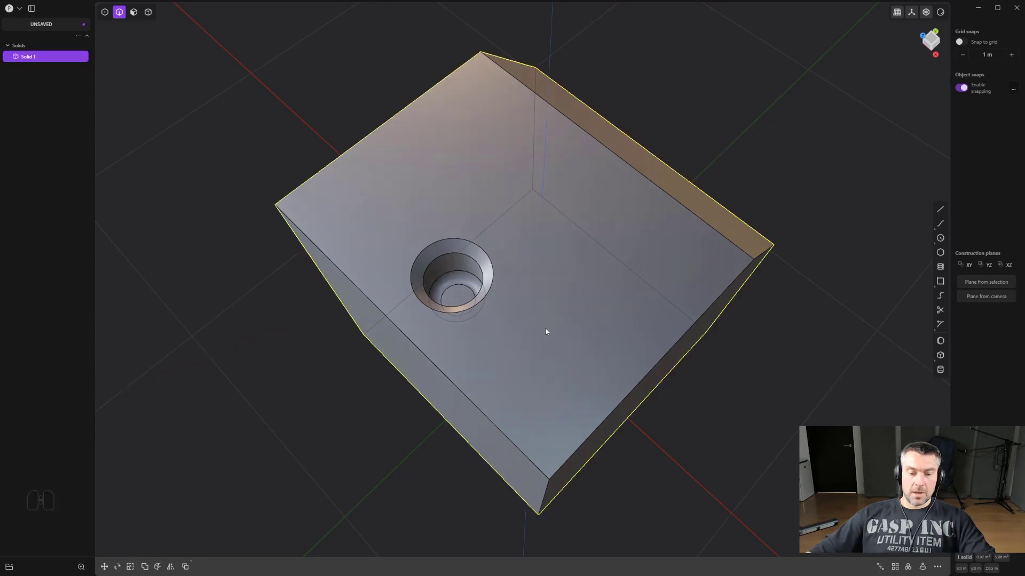
Select the hole's bottom face, expand the selection to all its faces, and duplicate them as a separate solid in place
key("3")
left_click(461, 297)
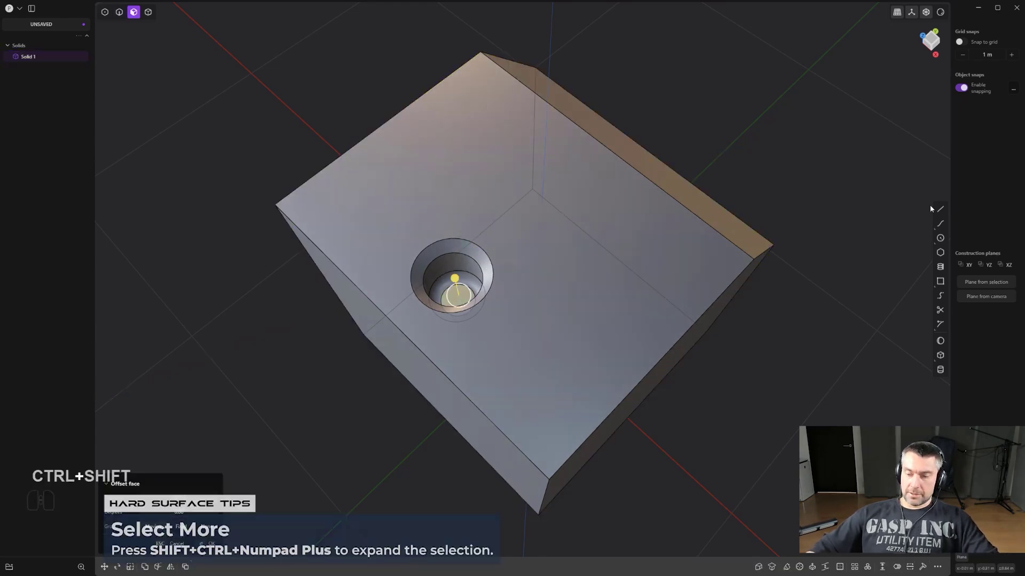
key("ctrl+shift+KP_Add")
key("ctrl+shift+KP_Add")
key("ctrl+shift+KP_Add")
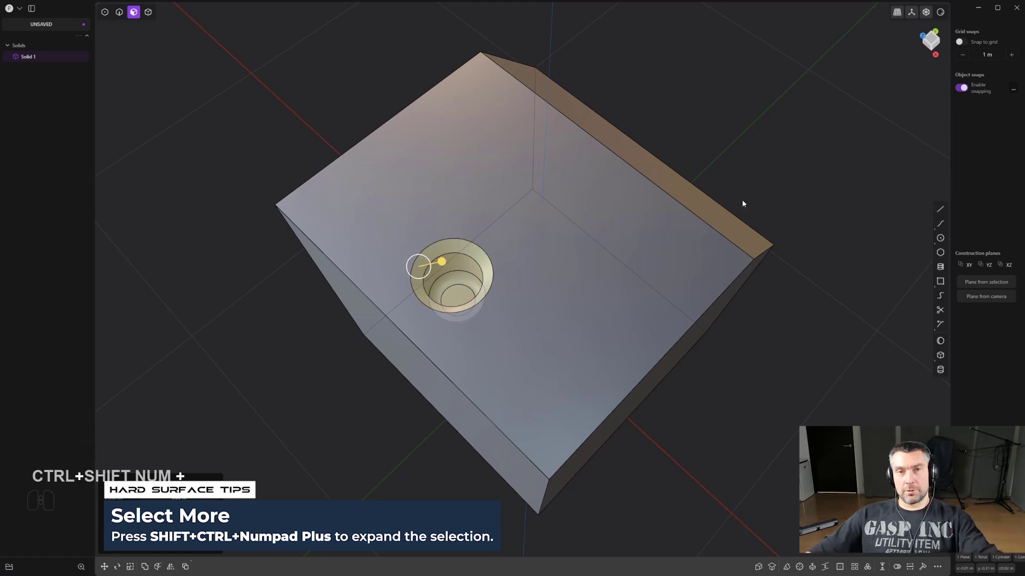
key("alt+d")
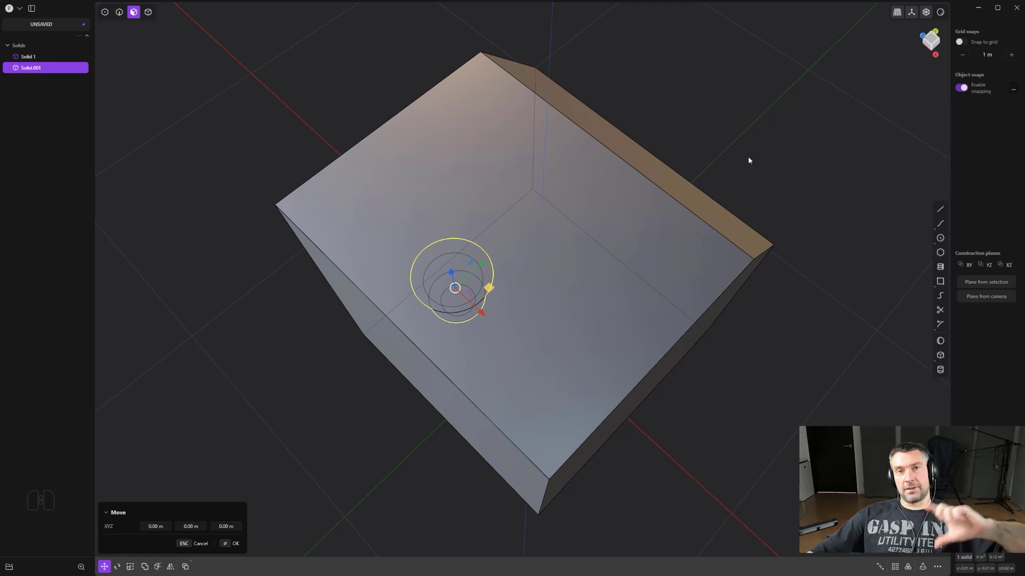
key("Escape")
Raise the extracted hole solid about 0.43 m along Z above the cube, inspect its shape, and discard it
middle_click_drag(575, 302, 522, 340)
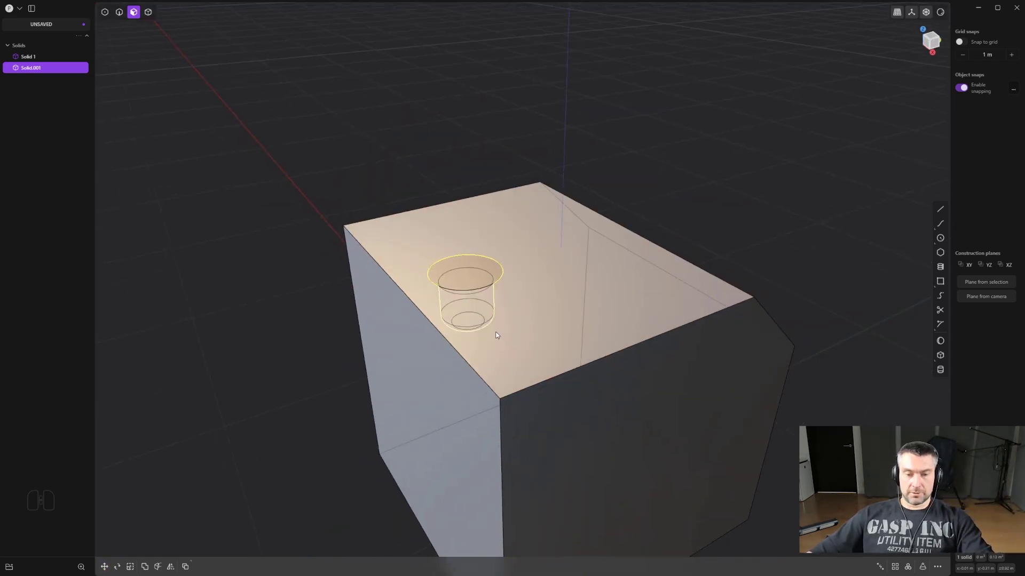
key("g")
left_click_drag(465, 268, 463, 116)
middle_click_drag(475, 200, 539, 208)
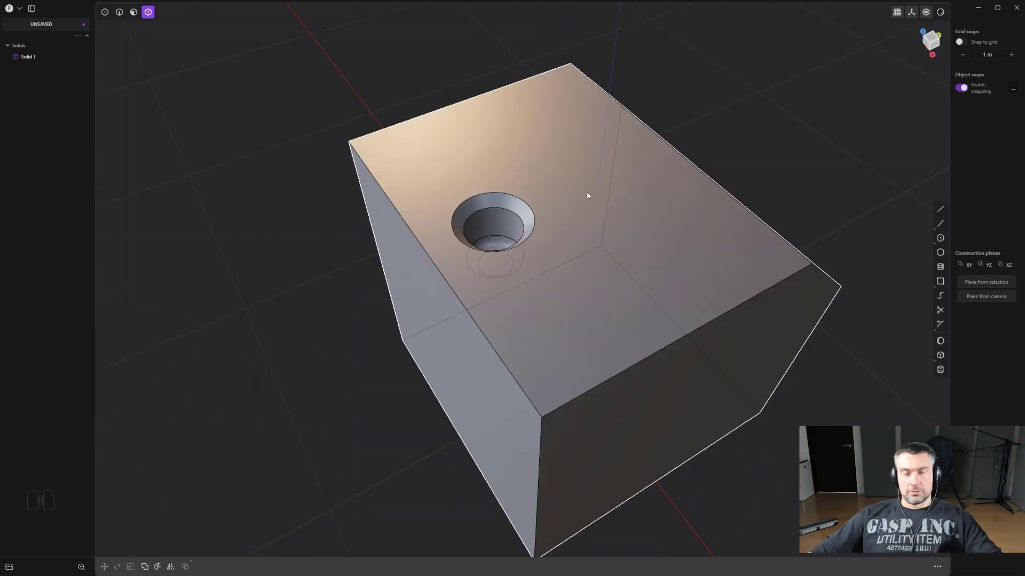
middle_click_drag(589, 196, 439, 262, "shift")
middle_click_drag(510, 196, 531, 202, "shift")
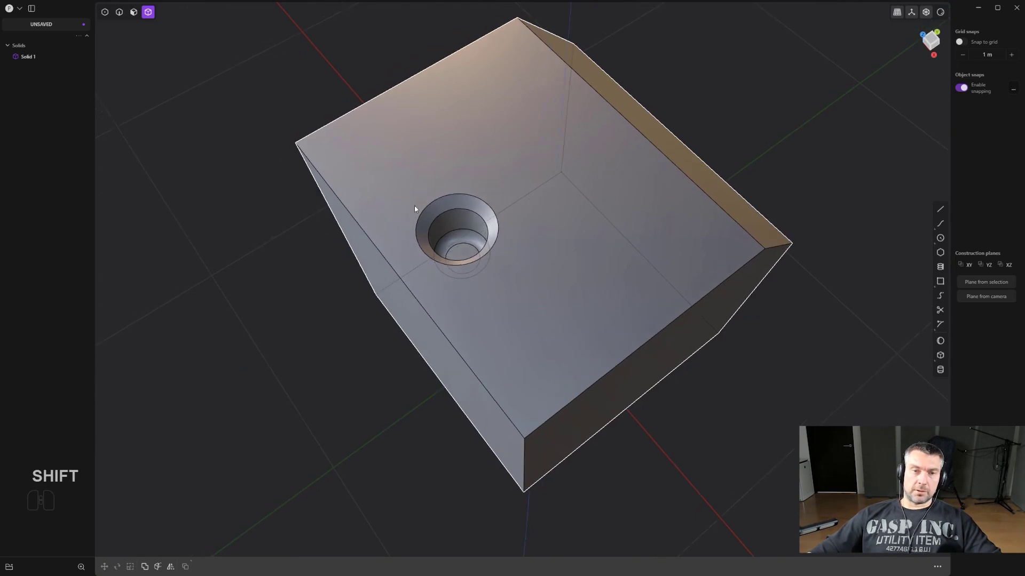
Select all faces of the chamfered hole by expanding the selection from its bottom face in face mode
key("3")
left_click(470, 250)
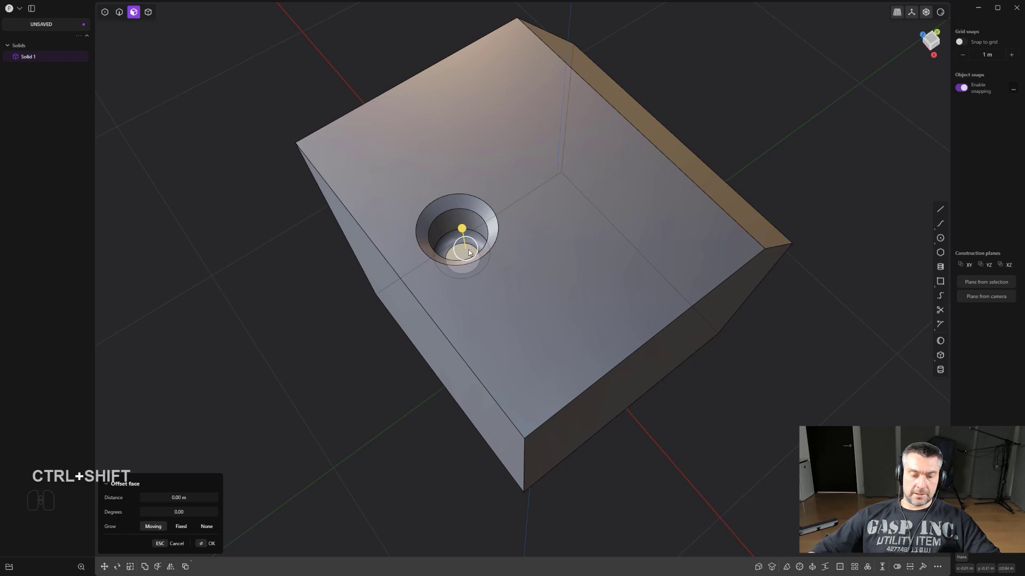
key("ctrl+shift+KP_Add")
key("ctrl+shift+KP_Add")
key("ctrl+shift+KP_Add")
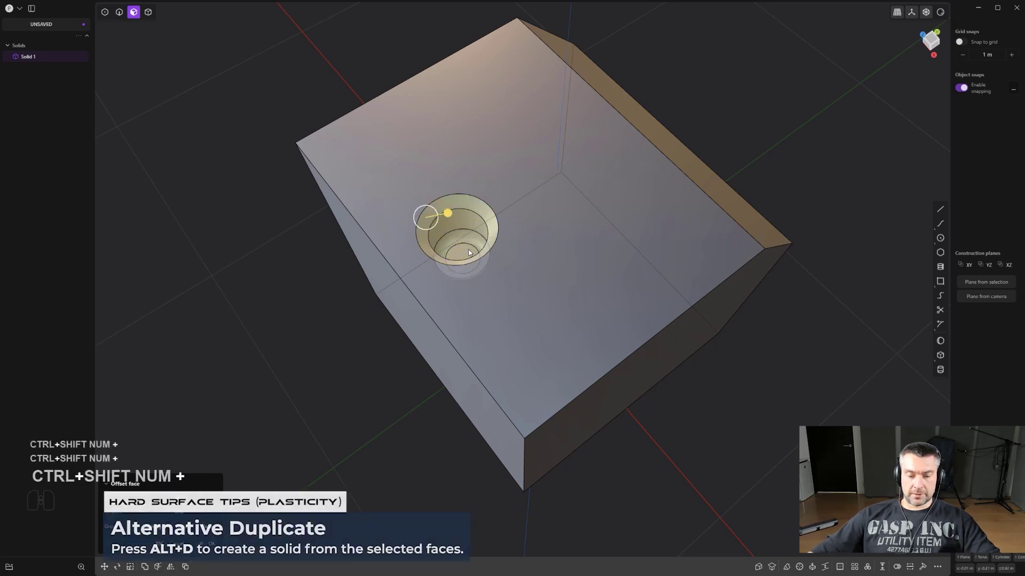
Duplicate the selected hole faces as a solid and move it along the Y axis, away from the original hole
key("alt+d")
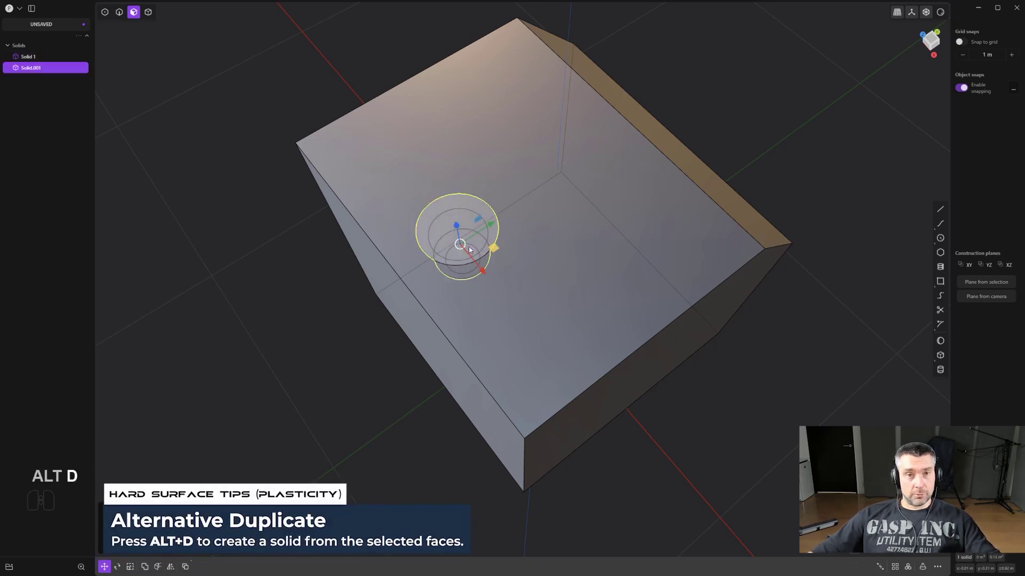
left_click_drag(490, 230, 595, 163)
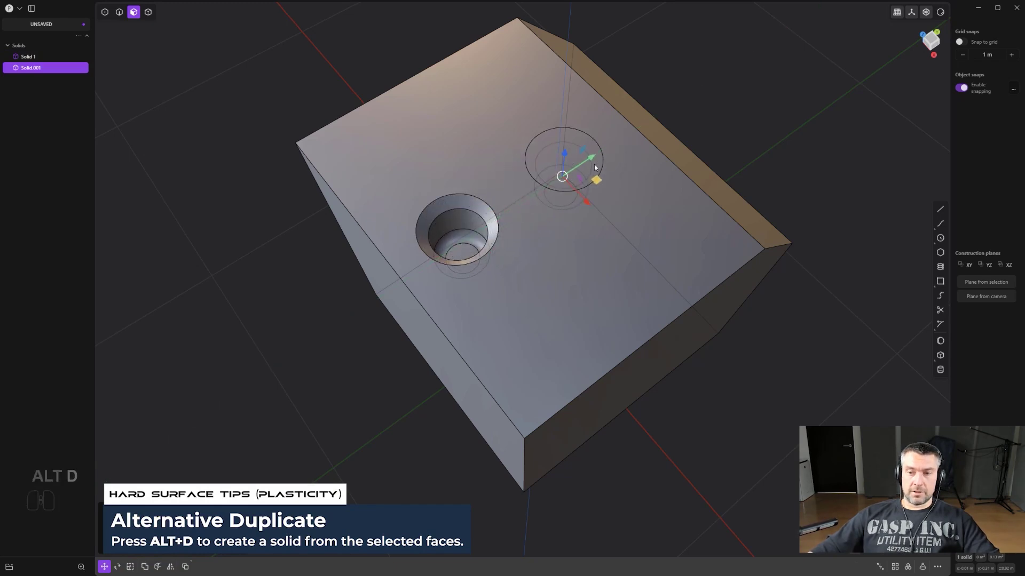
middle_click_drag(612, 217, 609, 283, "shift")
left_click(608, 286)
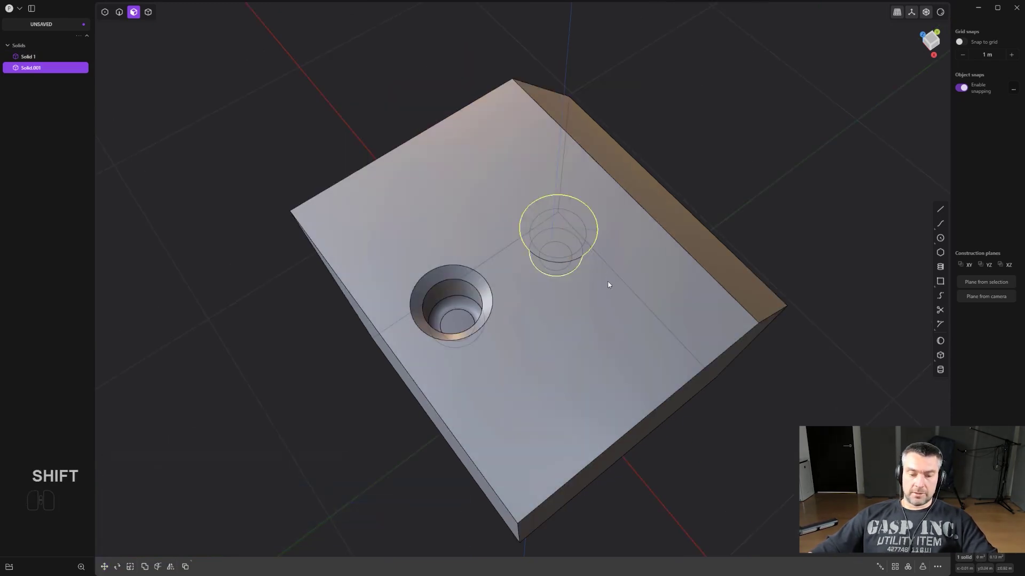
Subtract the duplicated hole solid from the cube with a Boolean, cutting a second chamfered hole in the top face
key("4")
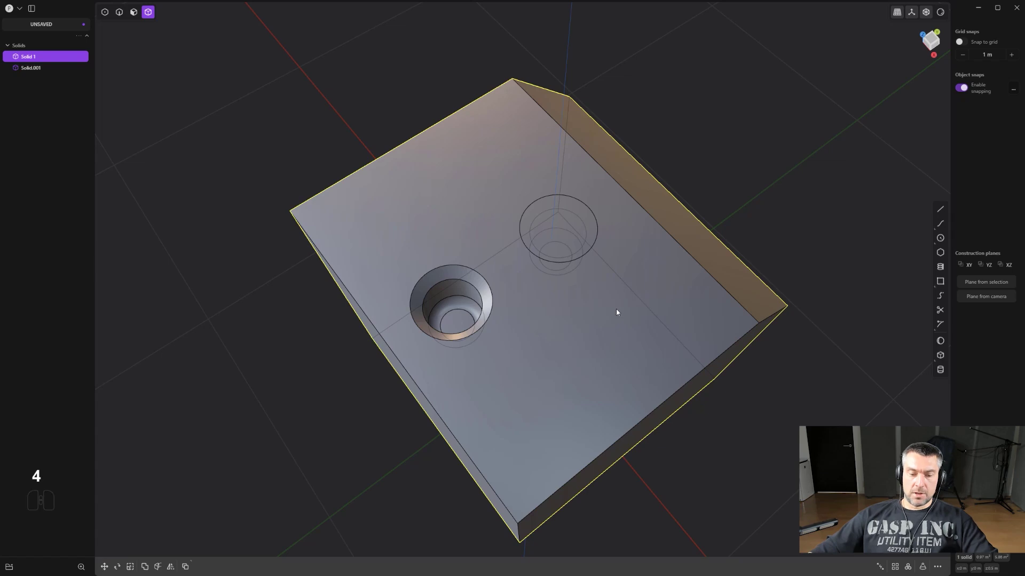
left_click(561, 245, "shift")
key("q")
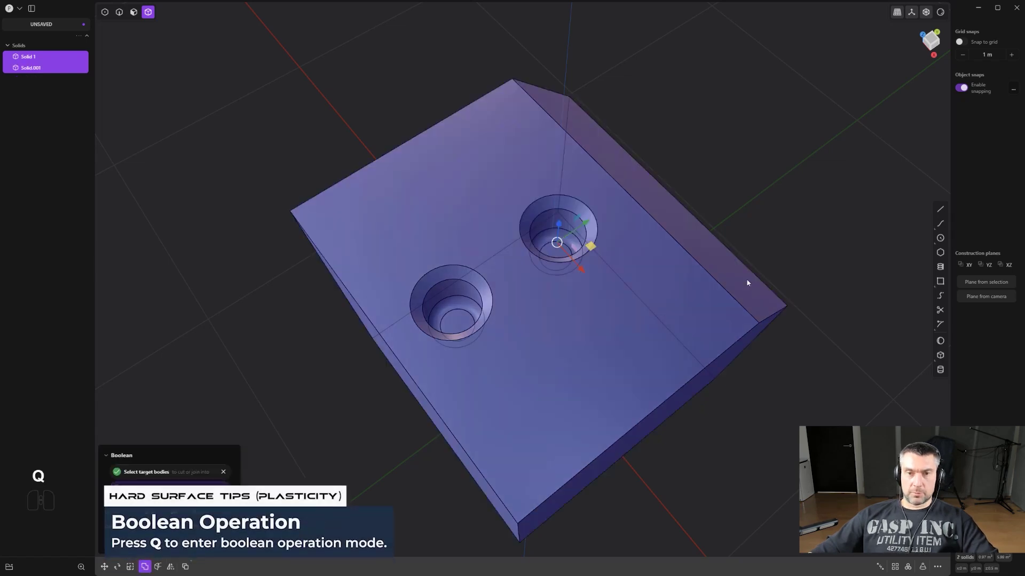
right_click(748, 281)
middle_click_drag(762, 221, 554, 220)
middle_click_drag(488, 228, 680, 266)
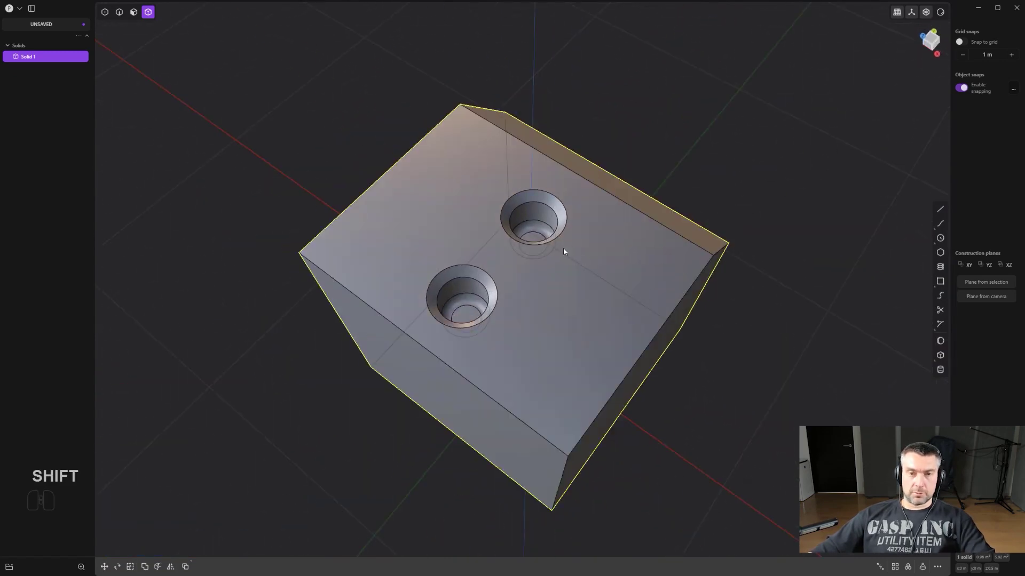
Select all faces of the second hole by expanding the selection from one face, and duplicate them as a separate solid
key("3")
left_click(552, 236)
key("ctrl+shift+KP_Add")
key("ctrl+shift+KP_Add")
key("ctrl+shift+KP_Add")
key("alt+d")
middle_click_drag(693, 174, 692, 223)
Place the extracted hole solid by its top face centre onto the cube's sloped face, using the Difference option
key("ctrl+d")
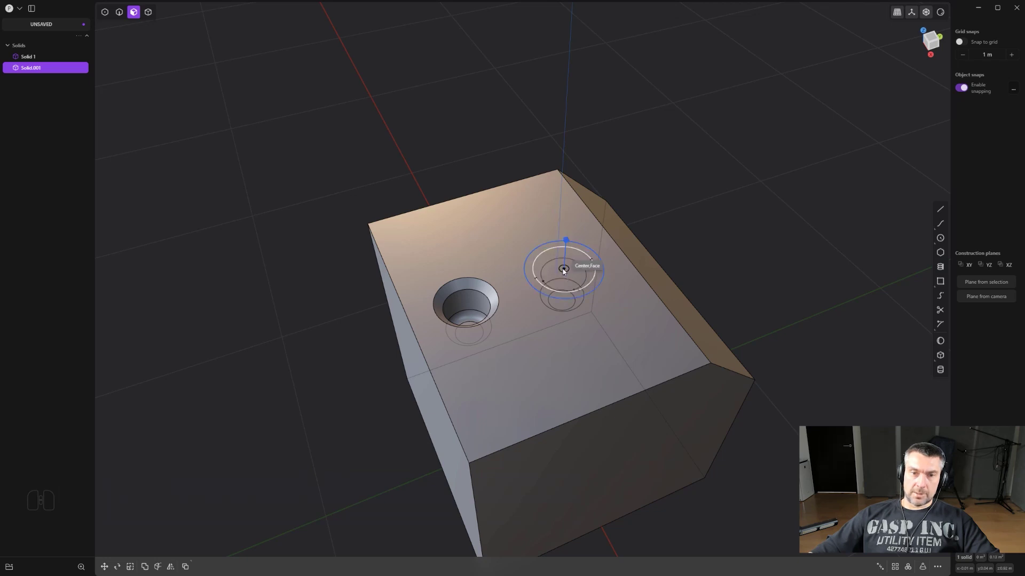
middle_click_drag(564, 272, 618, 270)
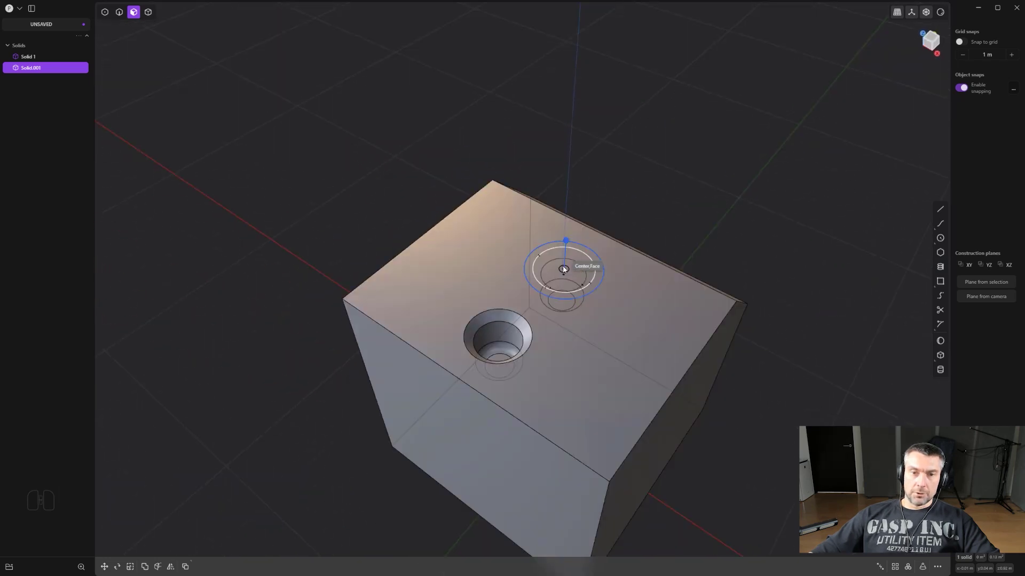
middle_click_drag(657, 162, 486, 211)
middle_click_drag(486, 211, 368, 264, "shift")
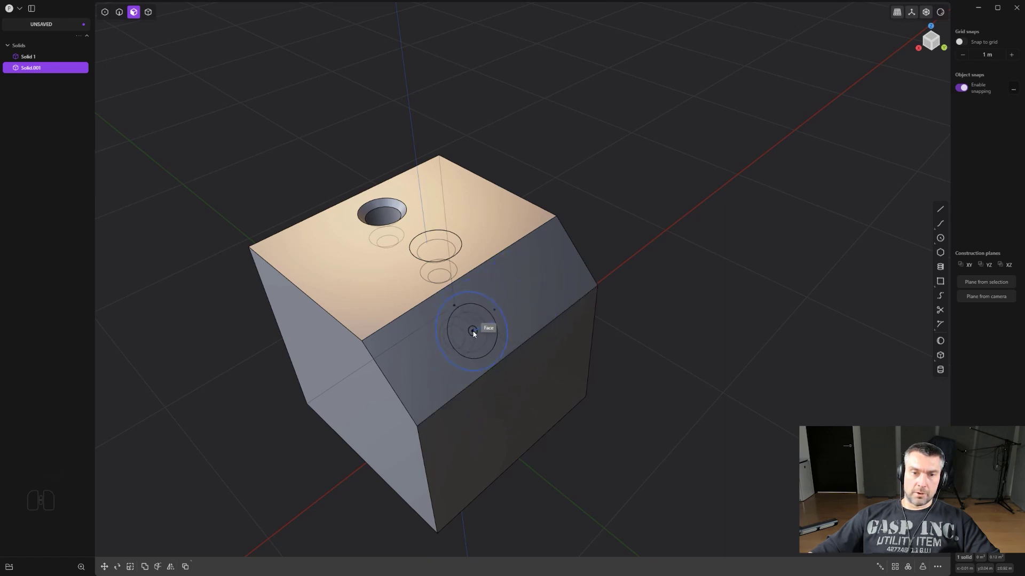
left_click(501, 321)
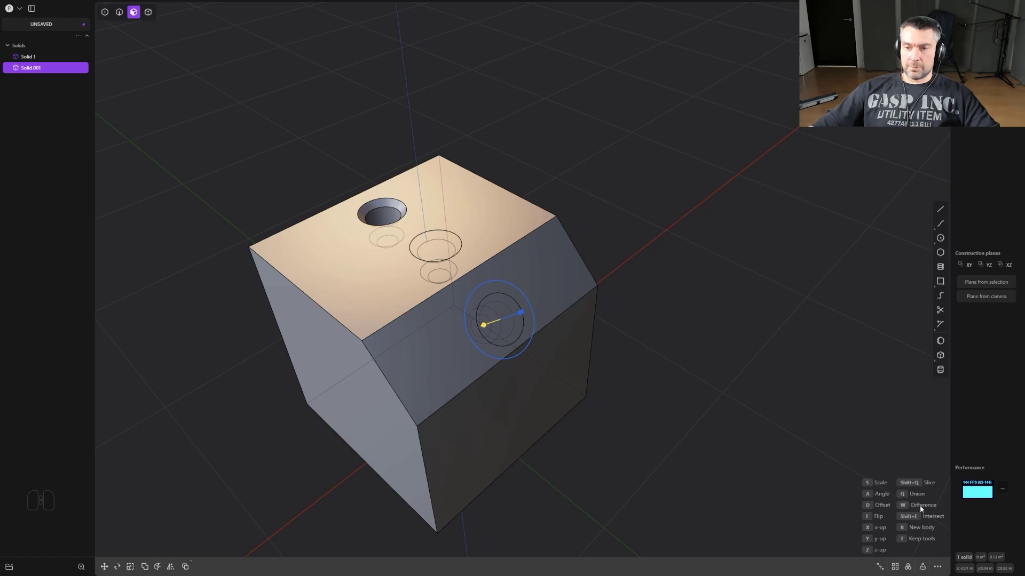
key("w")
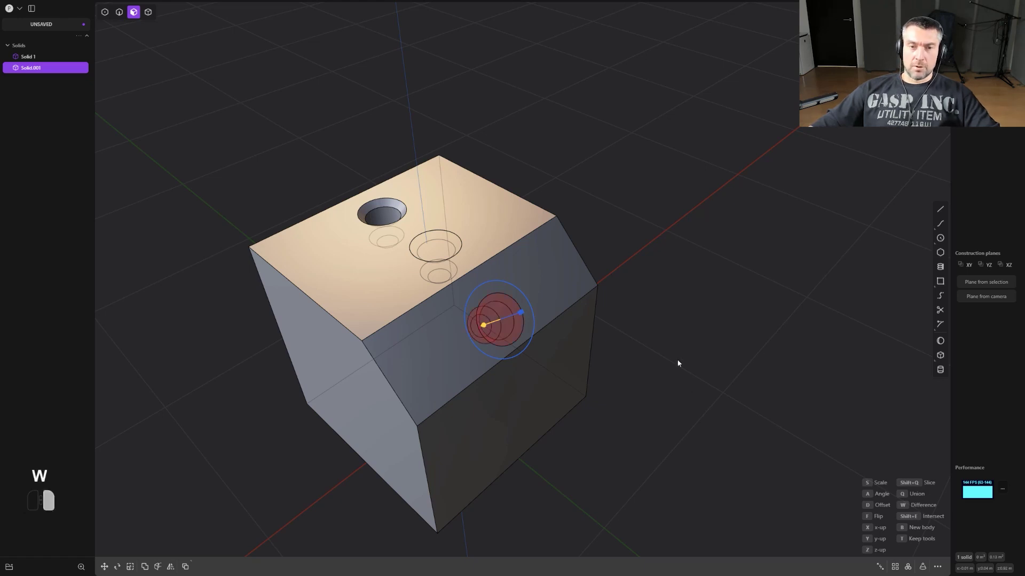
right_click(677, 363)
Cut further holes into the cube's sloped and side faces by placing more copies of the hole solid, undoing the last placement
middle_click_drag(640, 315, 614, 323)
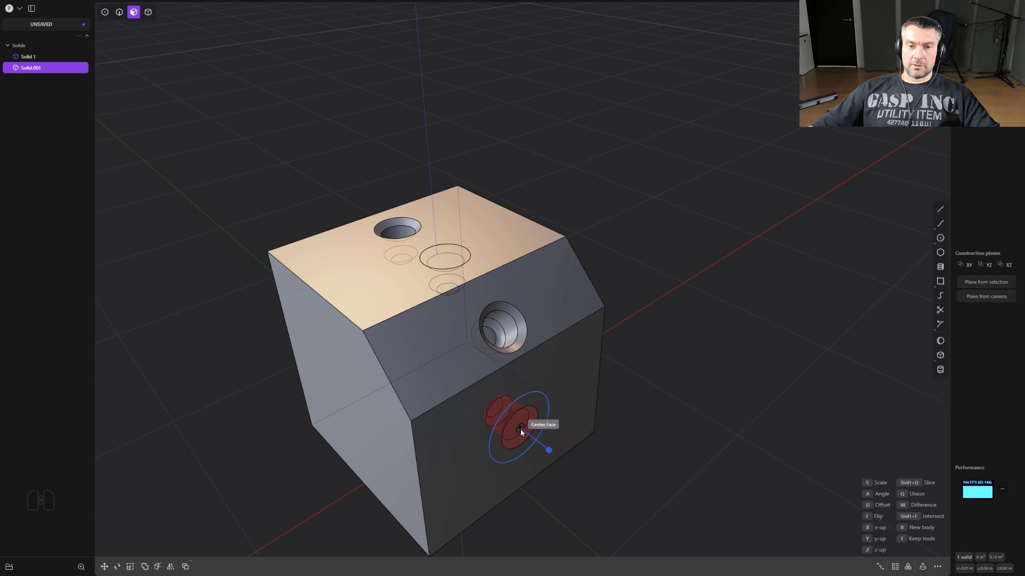
left_click(635, 430)
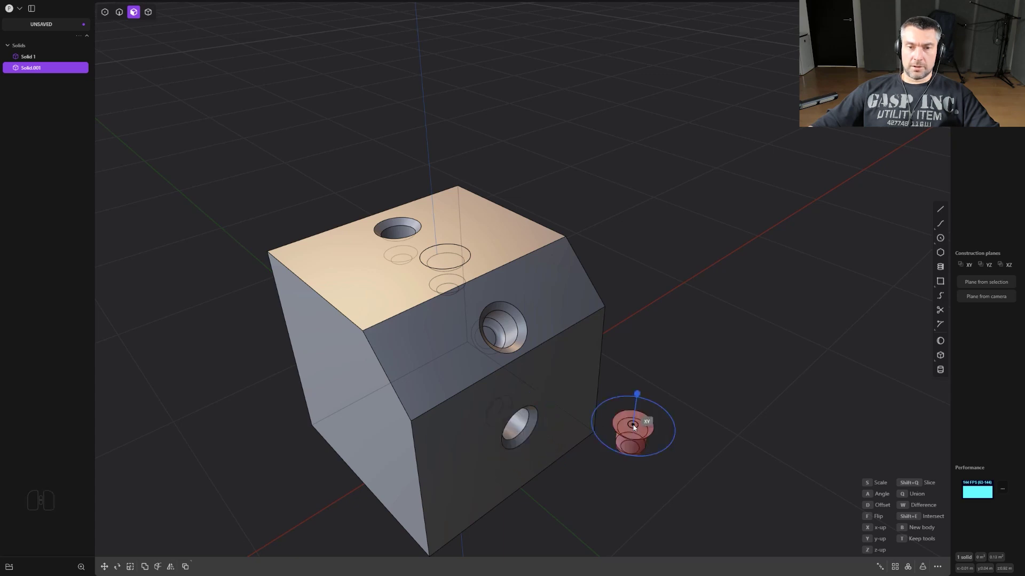
right_click(425, 354)
middle_click_drag(272, 398, 353, 361)
left_click(343, 364)
middle_click_drag(332, 421, 459, 418)
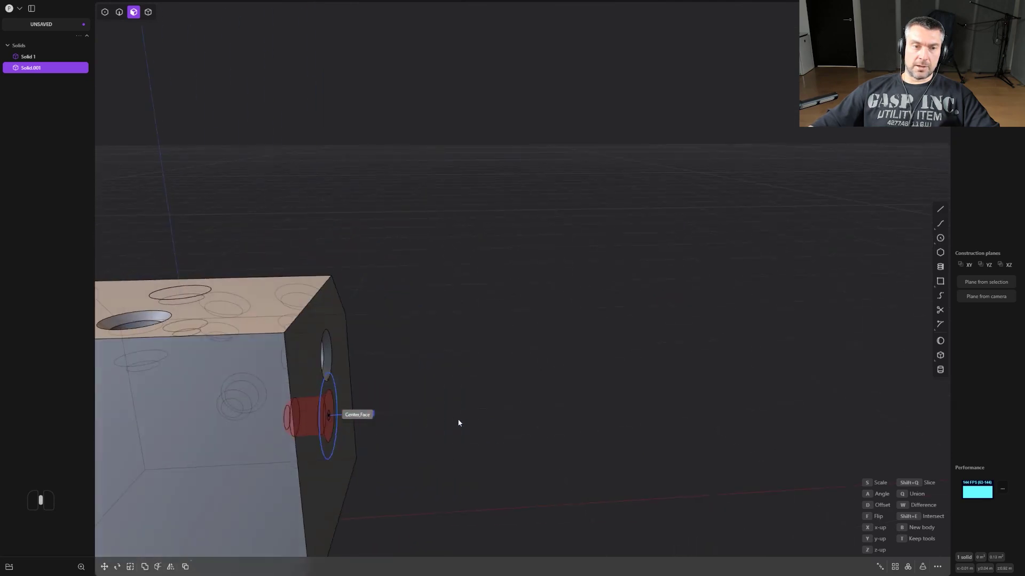
key("ctrl+z")
middle_click_drag(265, 450, 376, 385)
middle_click_drag(585, 322, 590, 315, "shift")
middle_click_drag(574, 335, 446, 287, "shift")
middle_click_drag(630, 320, 643, 257, "shift")
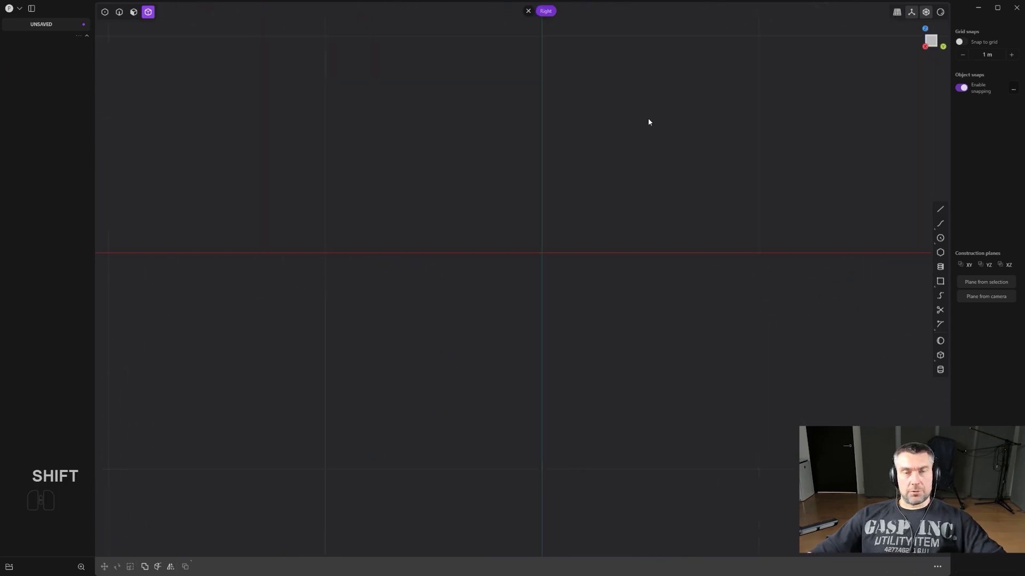
middle_click_drag(644, 181, 522, 230, "shift")
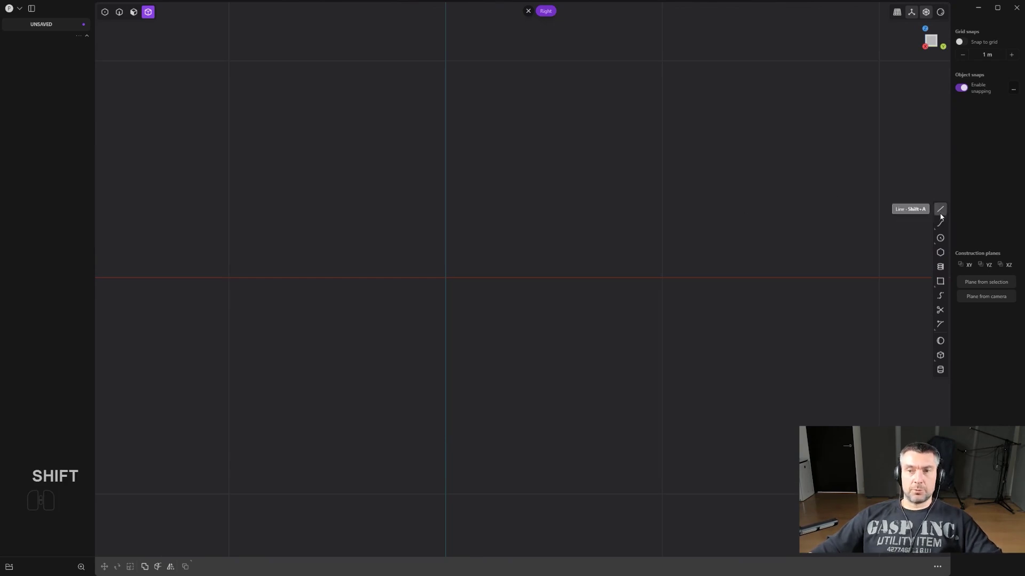
Draw a vertical line in the right view and repeat it horizontally with a rectangular array of 8
left_click(391, 122)
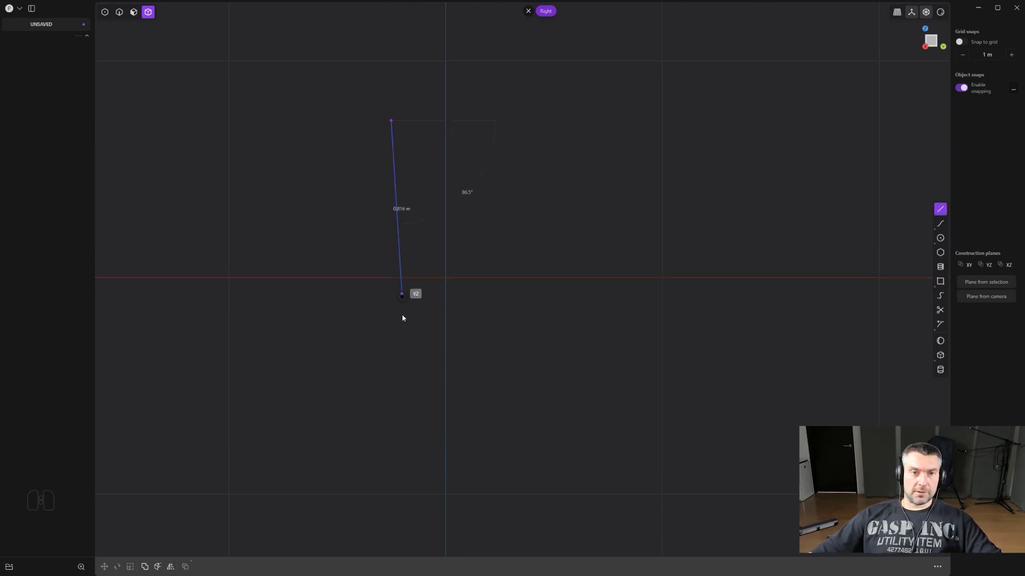
left_click(390, 385)
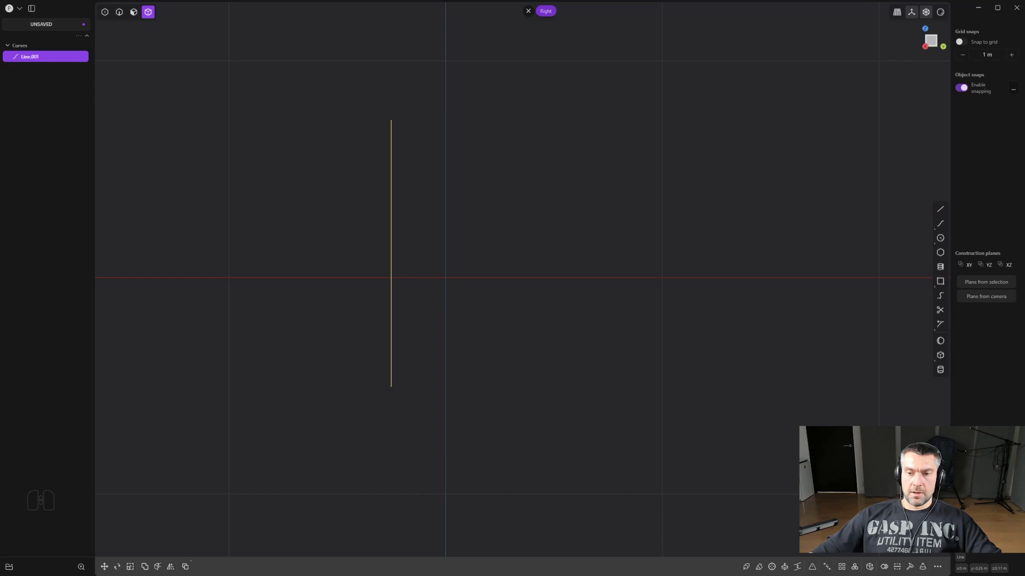
left_click(842, 567)
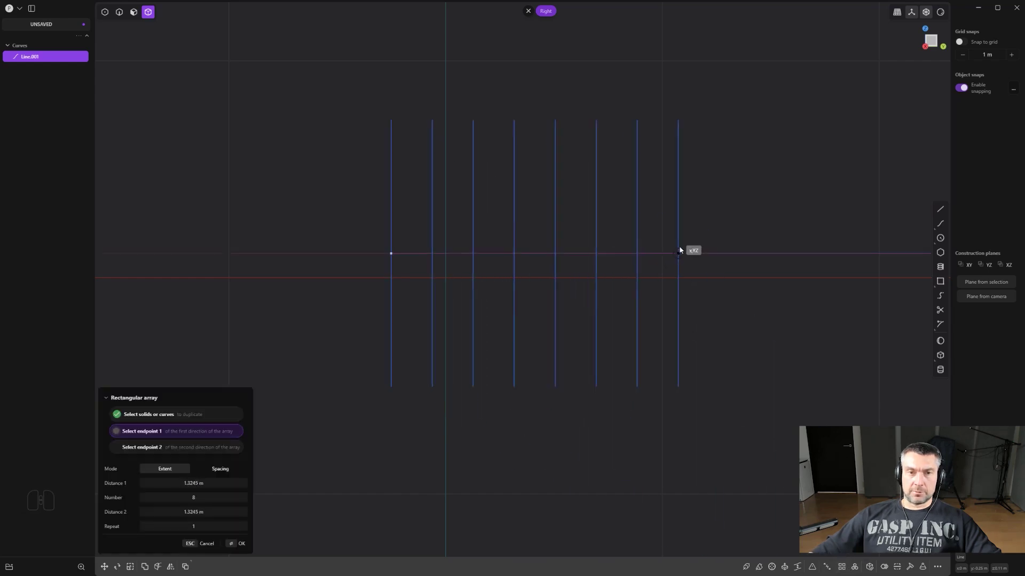
left_click(706, 253)
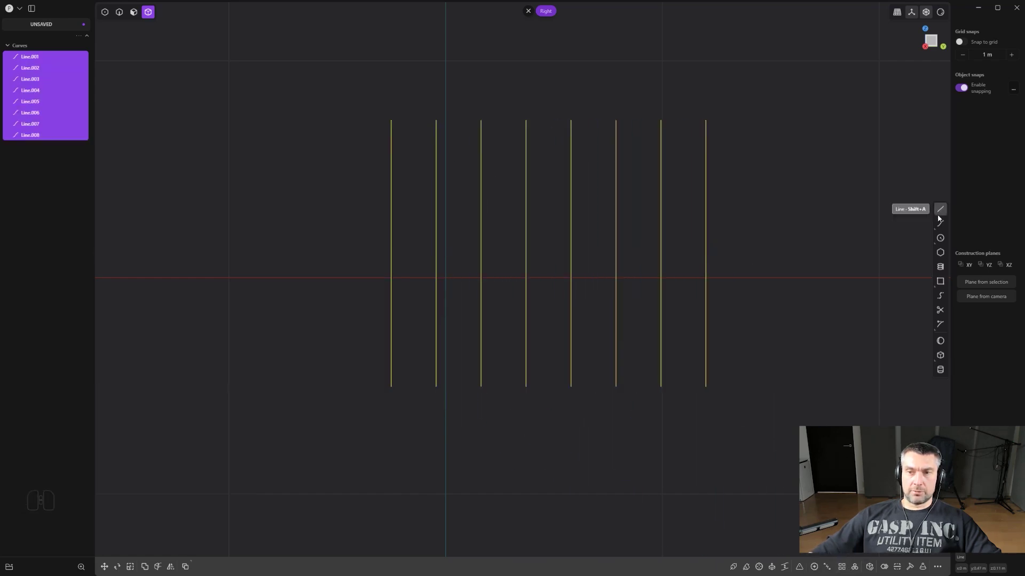
Draw a wavy four-point curve that crosses all eight vertical lines and extends past both ends of the row
left_click(324, 175)
left_click(542, 224)
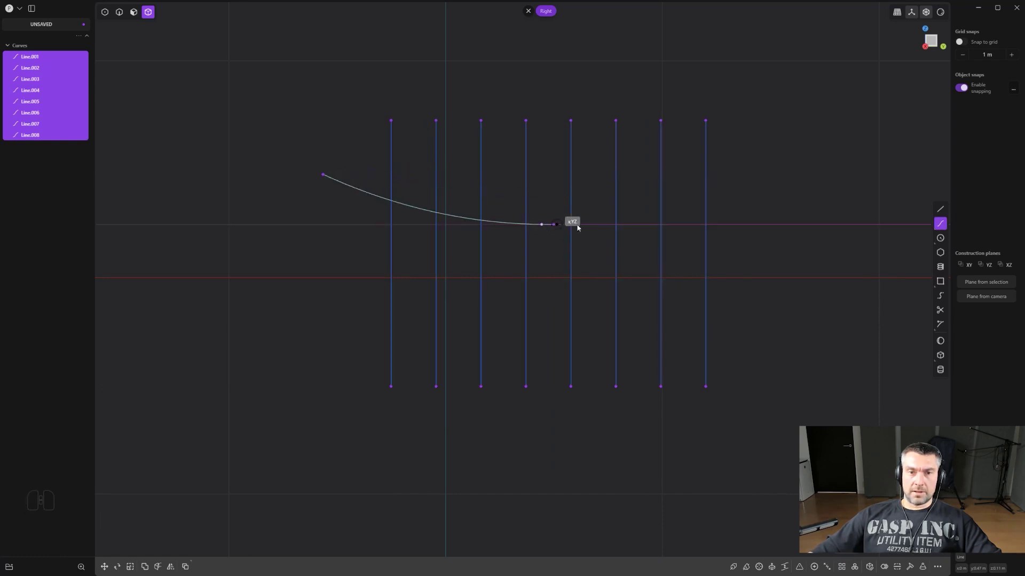
left_click(688, 205)
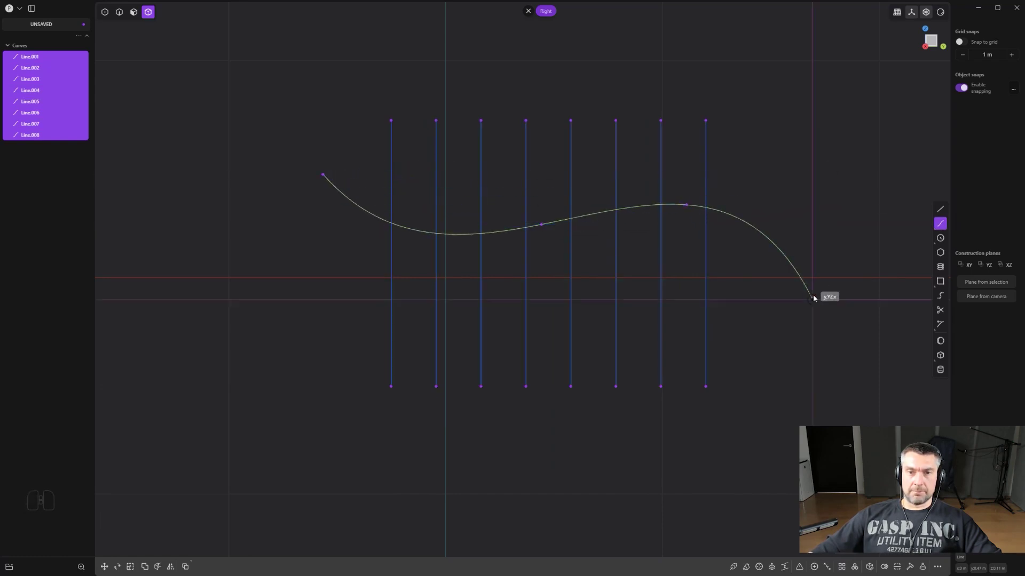
left_click(813, 299)
key("Return")
Cut all eight vertical lines where they meet the wavy curve, using that curve as the cutter
middle_click_drag(753, 289, 670, 384)
key("c")
key("c")
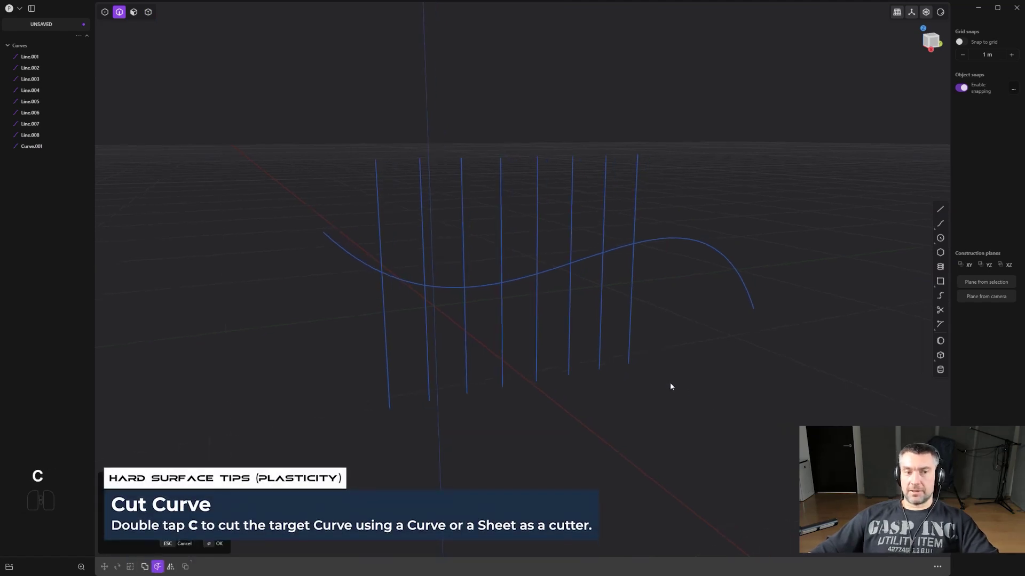
left_click_drag(667, 197, 341, 145)
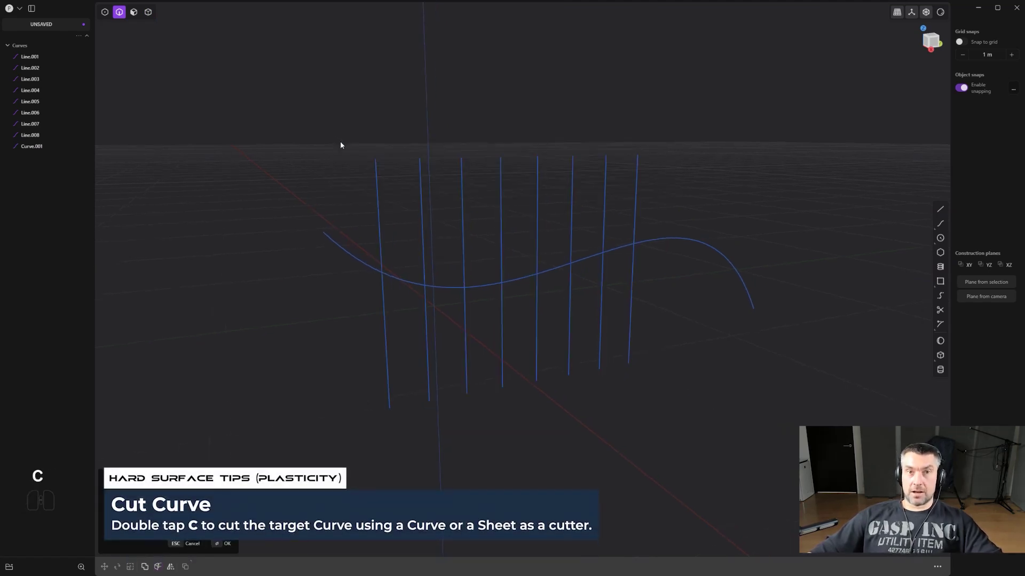
left_click(690, 239, "shift")
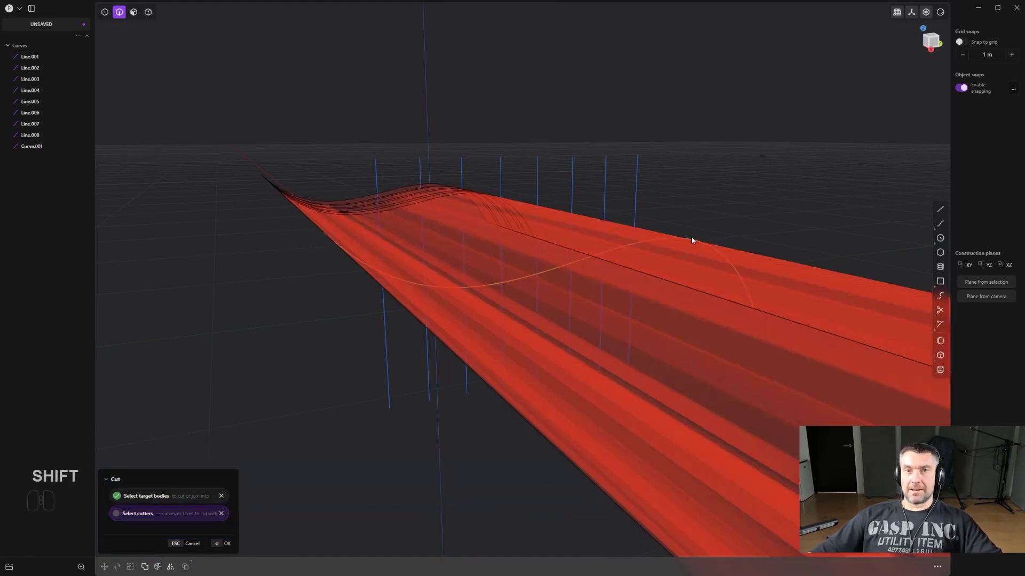
right_click(726, 204)
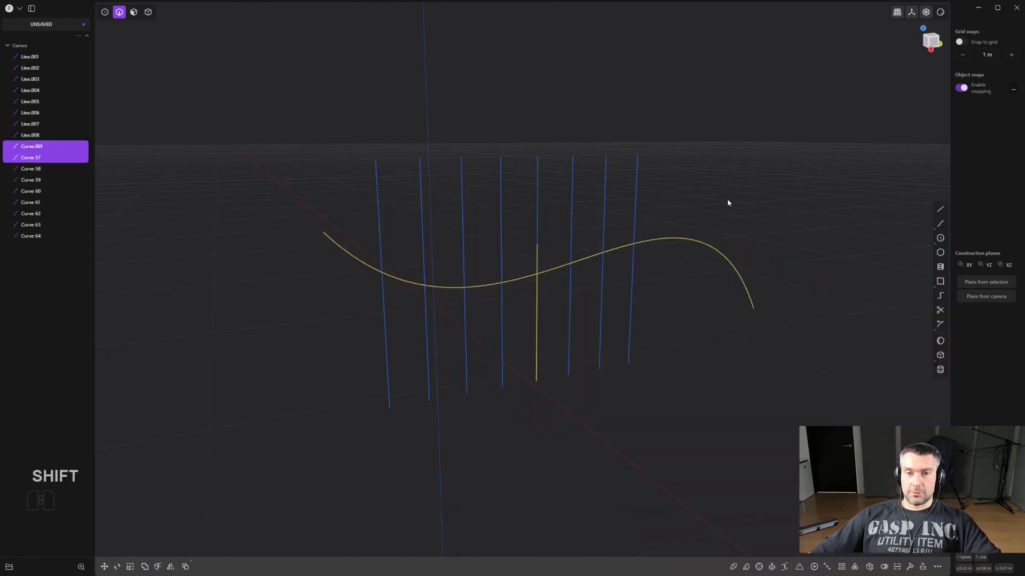
Select all the line segments below the wavy curve and delete them
left_click(694, 210)
left_click_drag(678, 390, 376, 329)
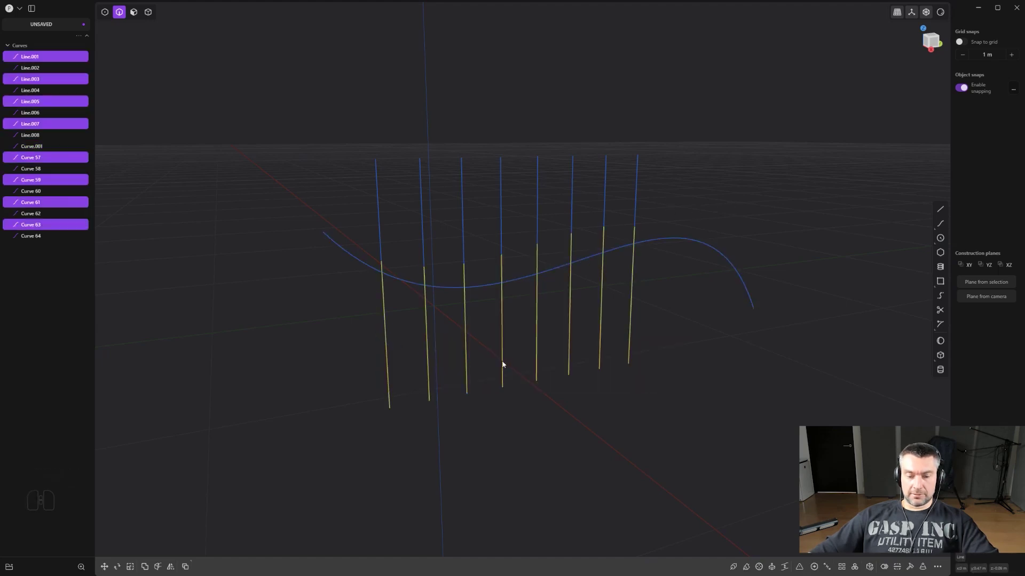
key("x")
middle_click_drag(623, 343, 547, 304)
middle_click_drag(764, 239, 912, 264)
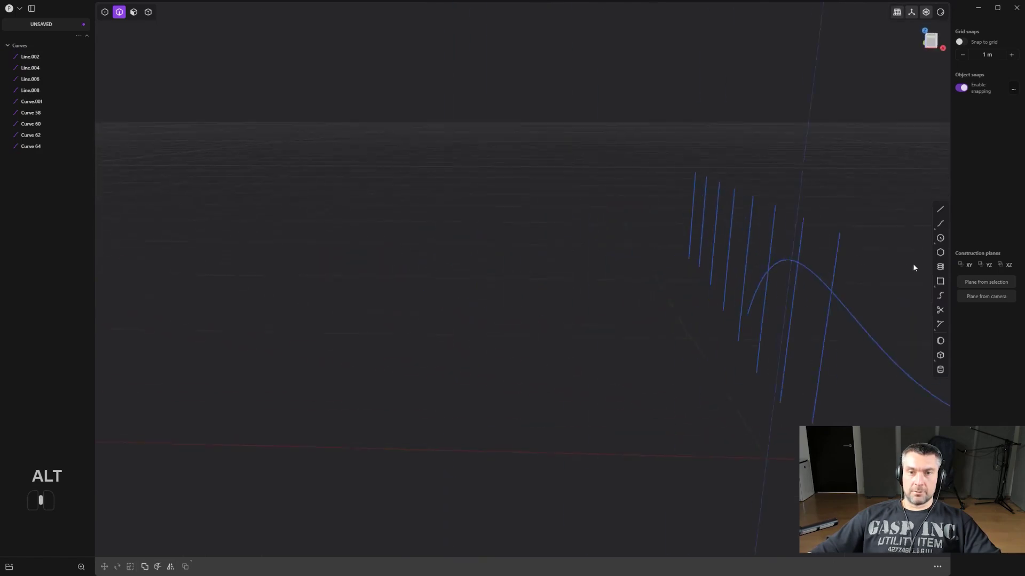